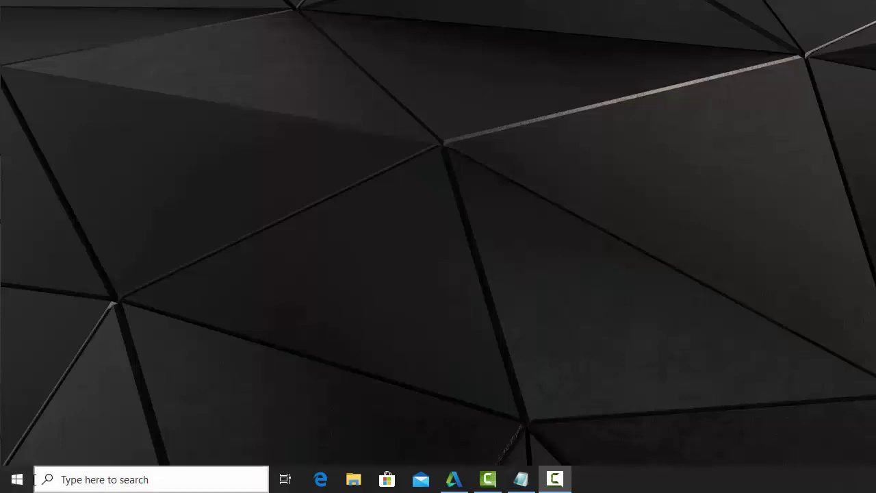
Launch Autodesk Inventor OEM 2021 from its folder in the Start menu
{"action": "left_click", "coordinate": [18, 478]}
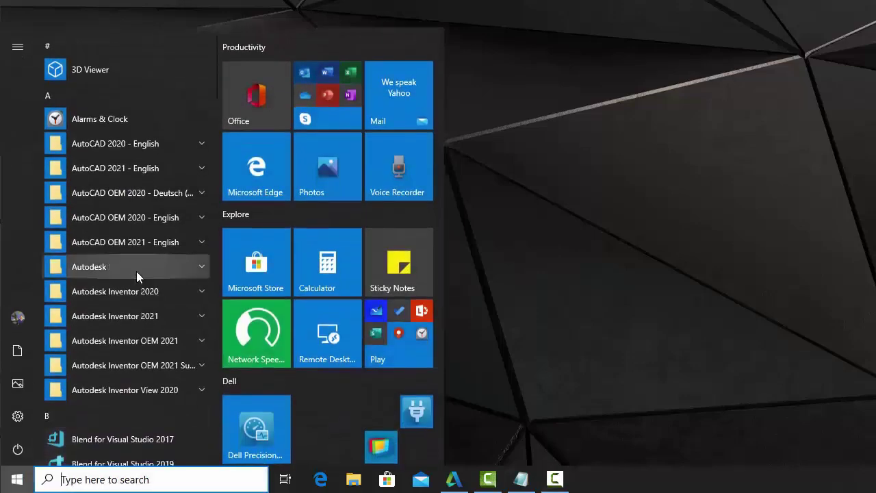
{"action": "left_click", "coordinate": [145, 341]}
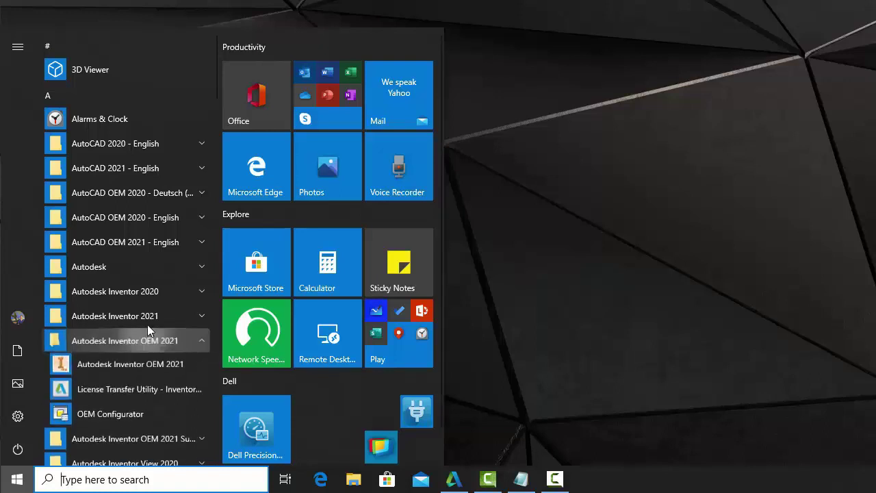
{"action": "scroll", "coordinate": [151, 314], "scroll_direction": "down", "scroll_amount": 2}
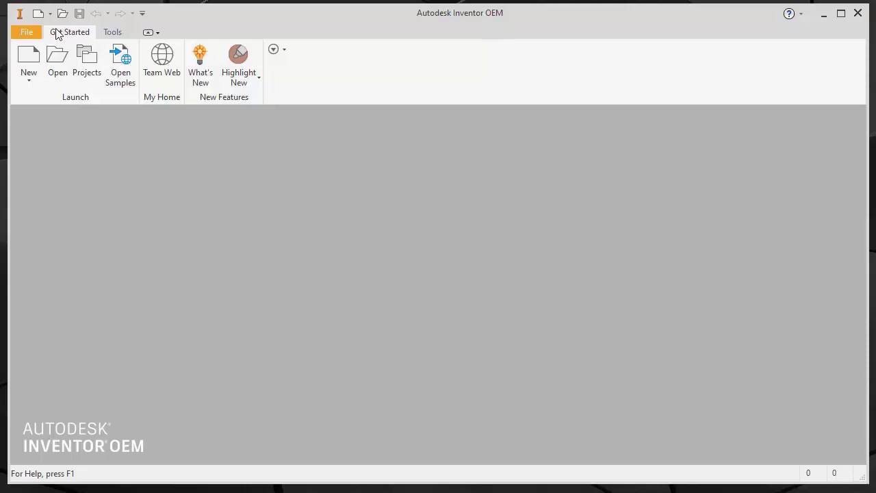
Create a new part, Part1, from the Standard.ipt template
{"action": "left_click", "coordinate": [29, 60]}
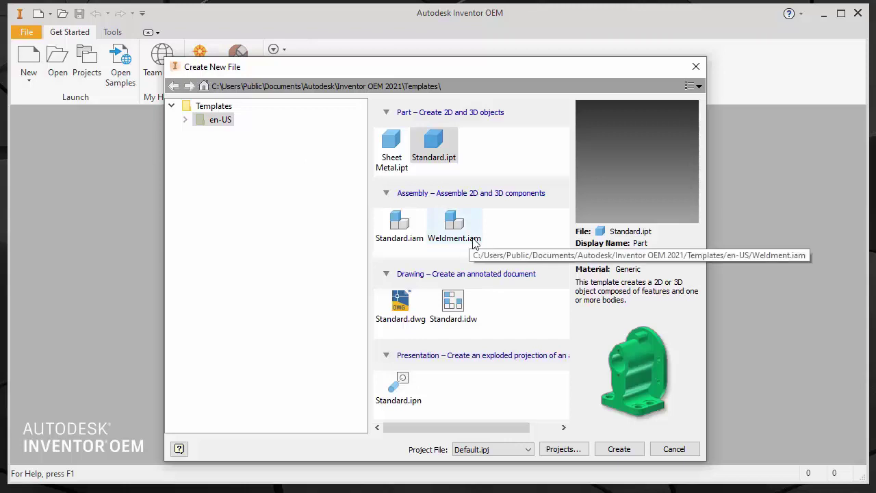
{"action": "left_click", "coordinate": [452, 142]}
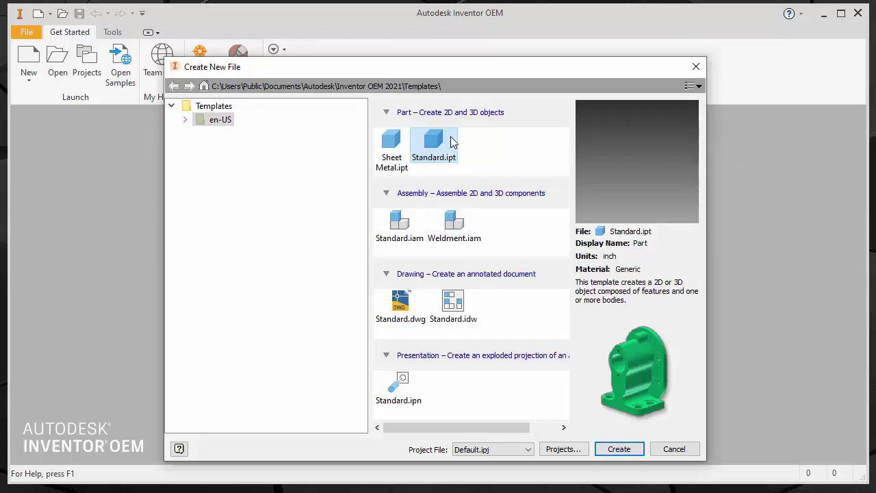
{"action": "double_click", "coordinate": [444, 145]}
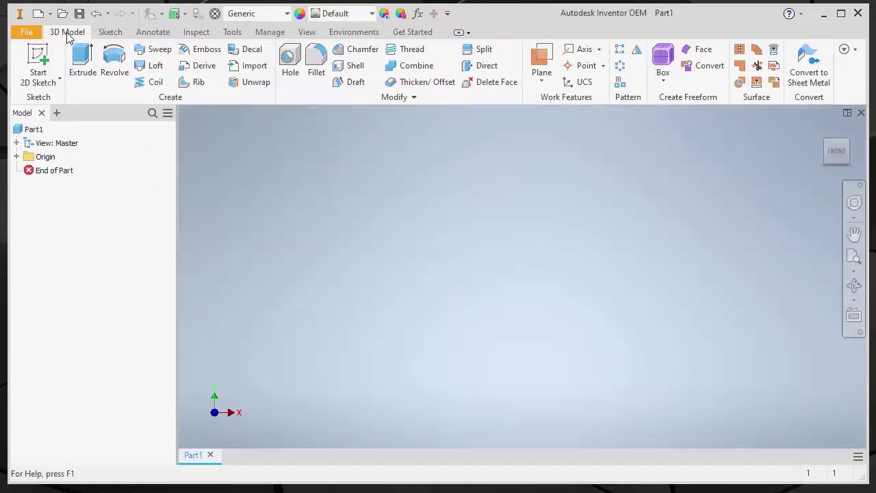
Browse the Sketch, Annotate, Inspect, Tools, Manage, View and Environments tabs, then return to 3D Model
{"action": "left_click", "coordinate": [110, 32]}
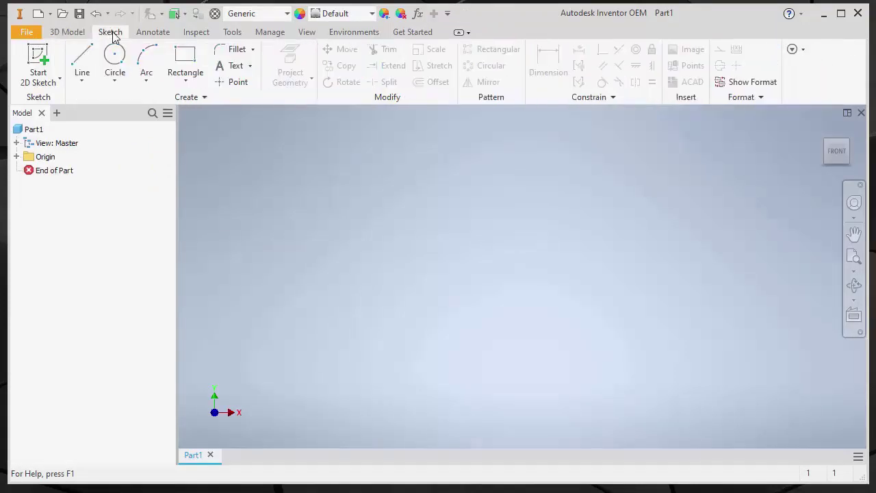
{"action": "left_click", "coordinate": [148, 34]}
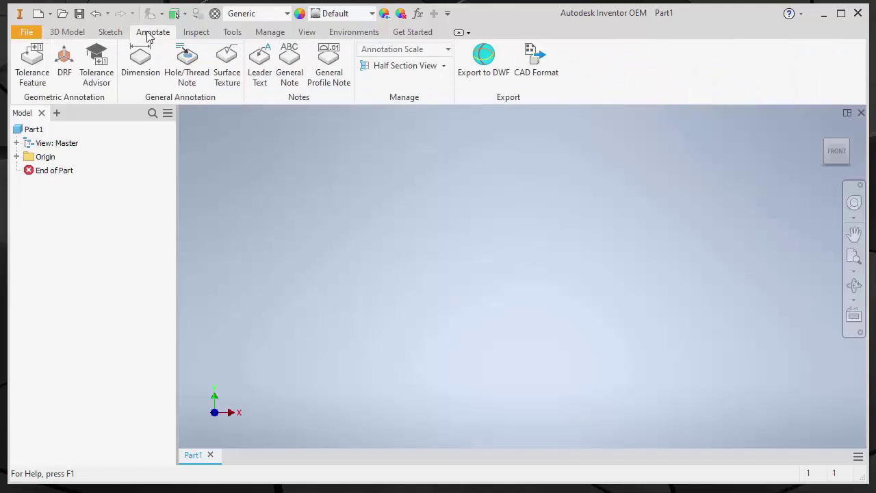
{"action": "left_click", "coordinate": [196, 34]}
{"action": "left_click", "coordinate": [235, 34]}
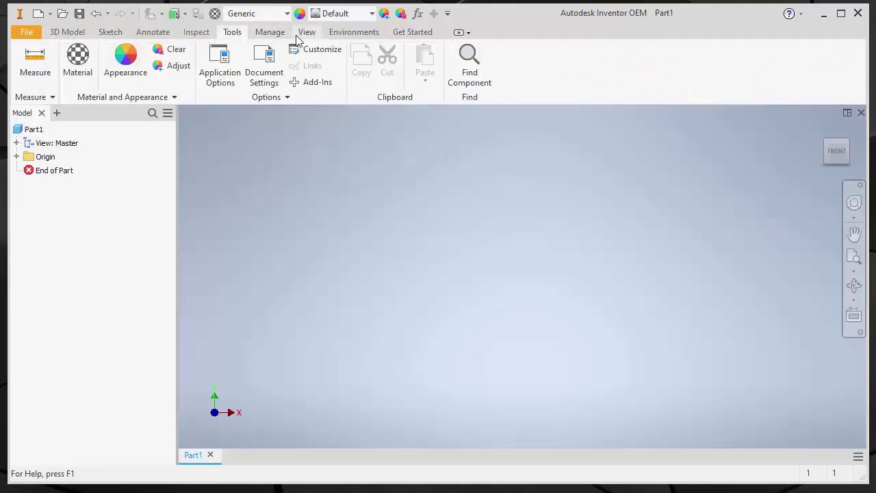
{"action": "left_click", "coordinate": [281, 34]}
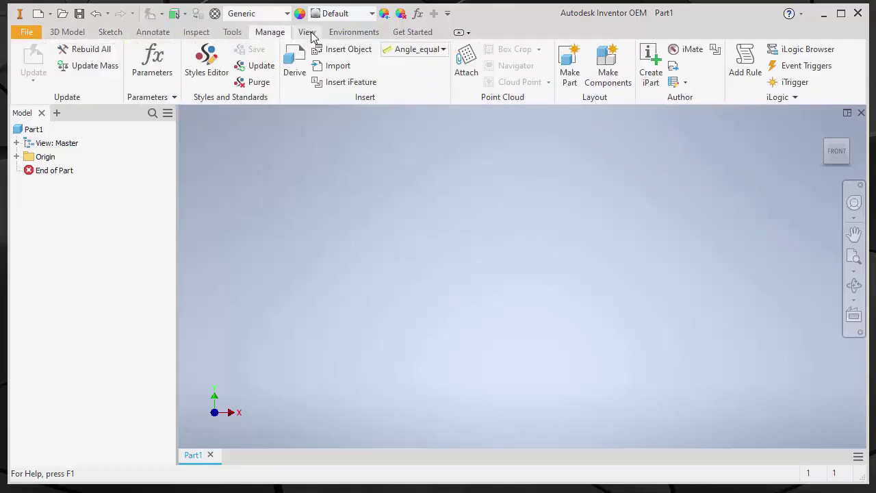
{"action": "left_click", "coordinate": [309, 35]}
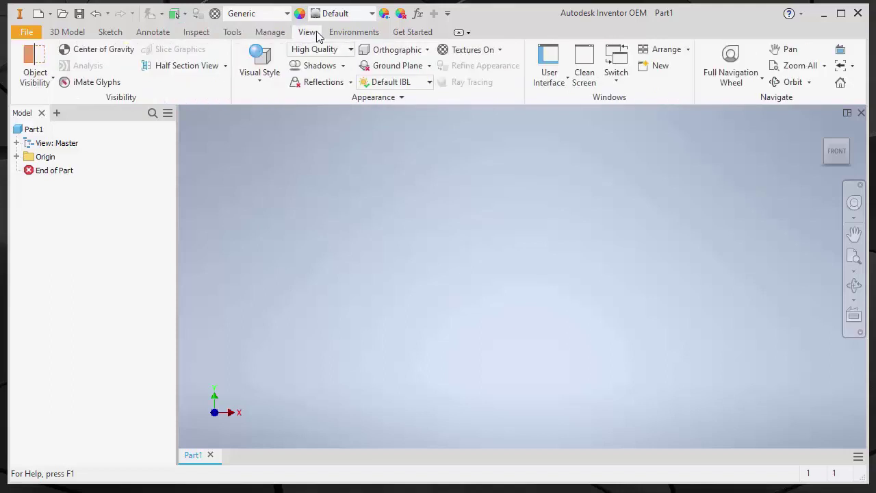
{"action": "left_click", "coordinate": [361, 35]}
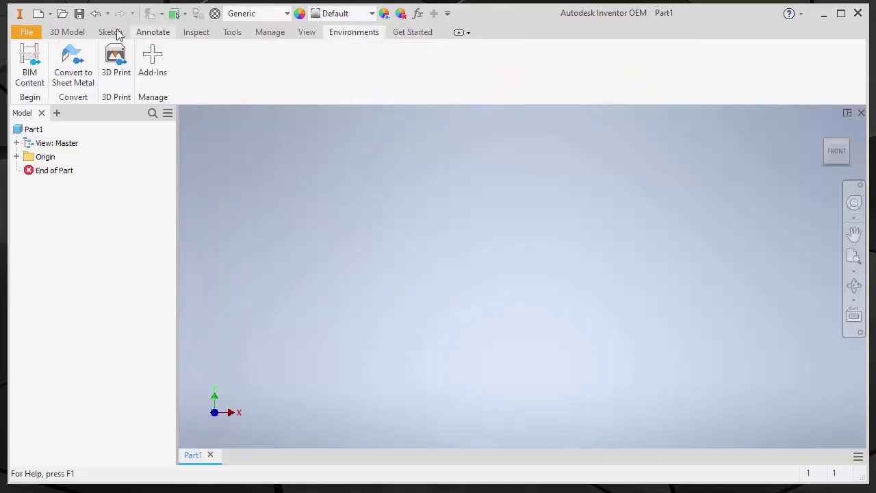
{"action": "left_click", "coordinate": [75, 34]}
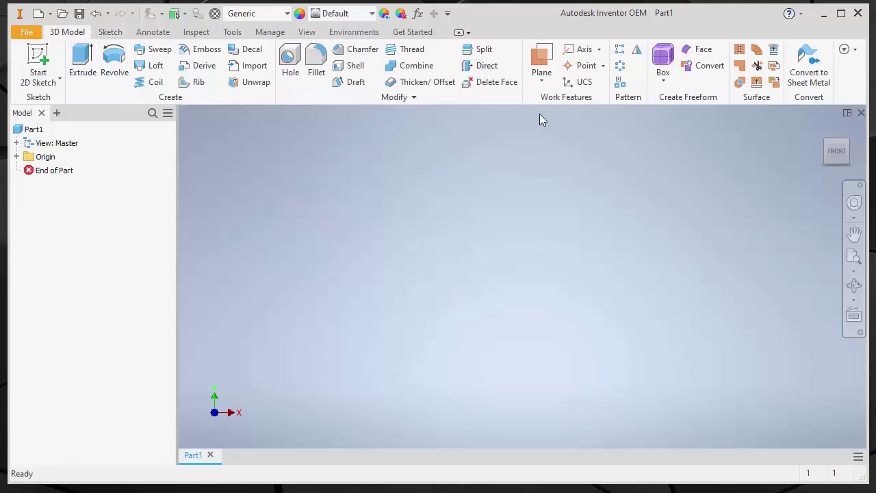
Create a 3 × 2 × 1 in freeform box on the XZ plane, centred at the origin
{"action": "left_click", "coordinate": [663, 75]}
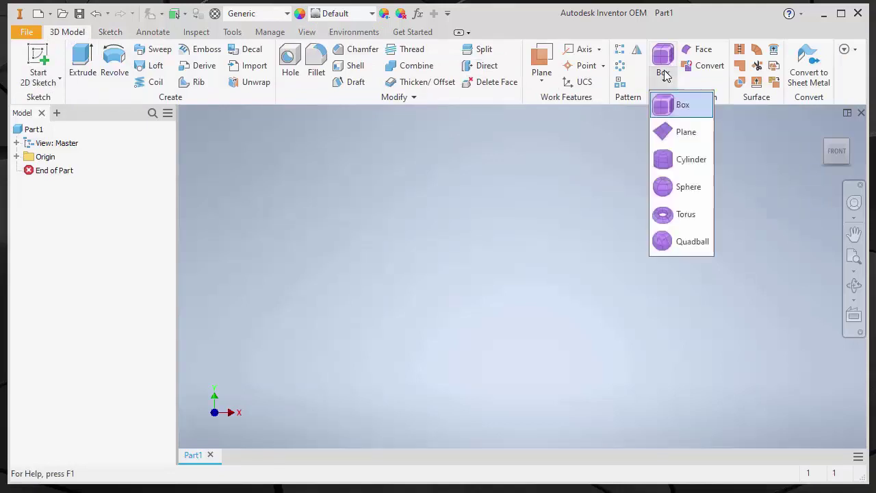
{"action": "left_click", "coordinate": [680, 110]}
{"action": "left_click", "coordinate": [518, 290]}
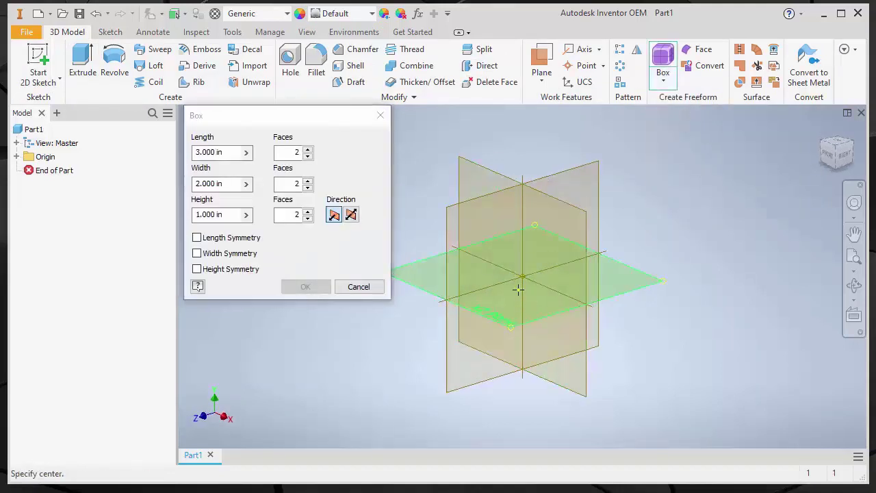
{"action": "left_click", "coordinate": [523, 233]}
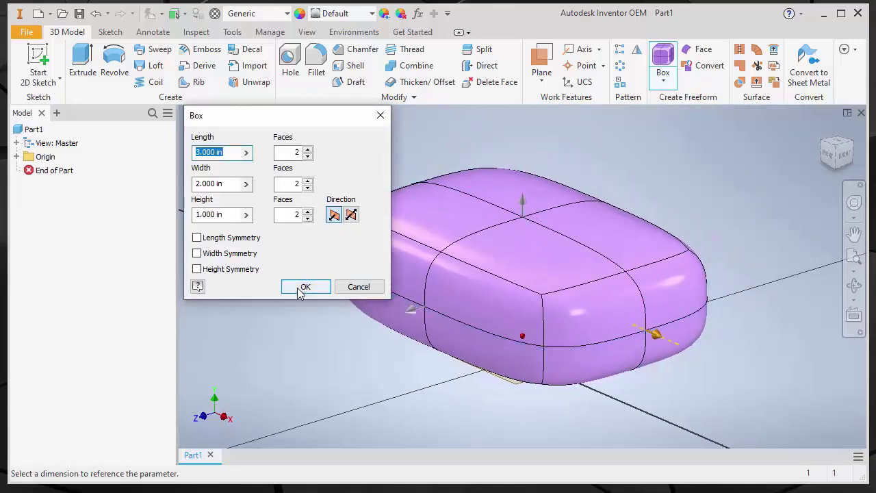
{"action": "left_click", "coordinate": [304, 287]}
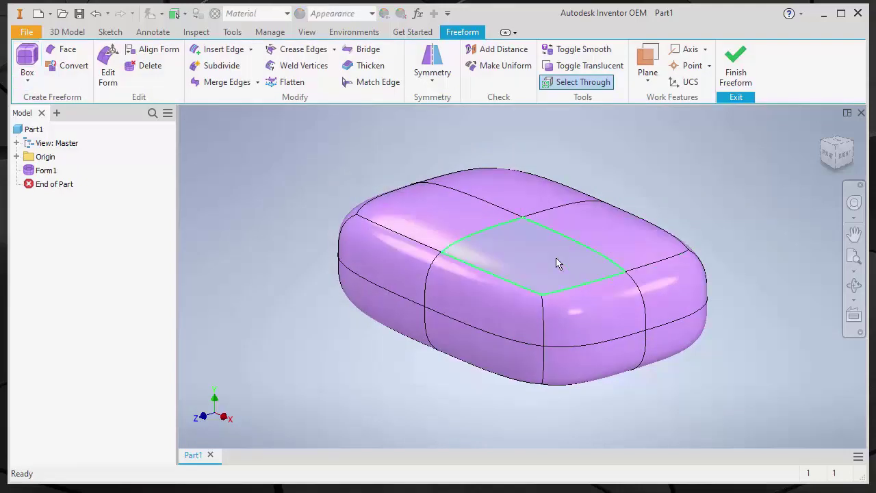
Edit the form of the box's top face, dragging it upward to make the box taller
{"action": "left_click", "coordinate": [558, 263]}
{"action": "right_click", "coordinate": [546, 266]}
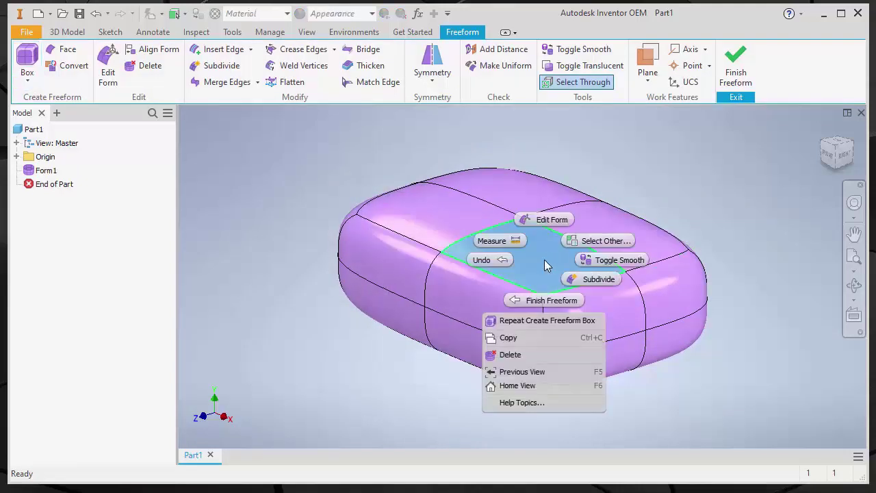
{"action": "left_click", "coordinate": [544, 260]}
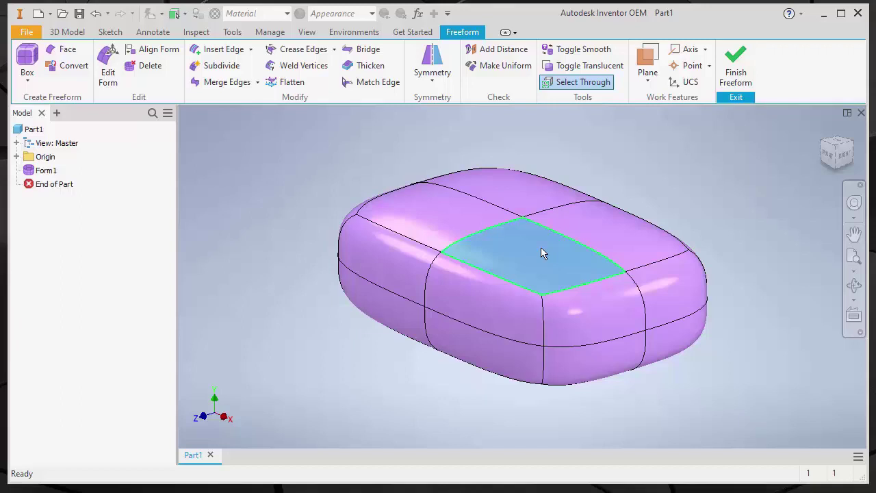
{"action": "right_click", "coordinate": [541, 247]}
{"action": "left_click", "coordinate": [540, 206]}
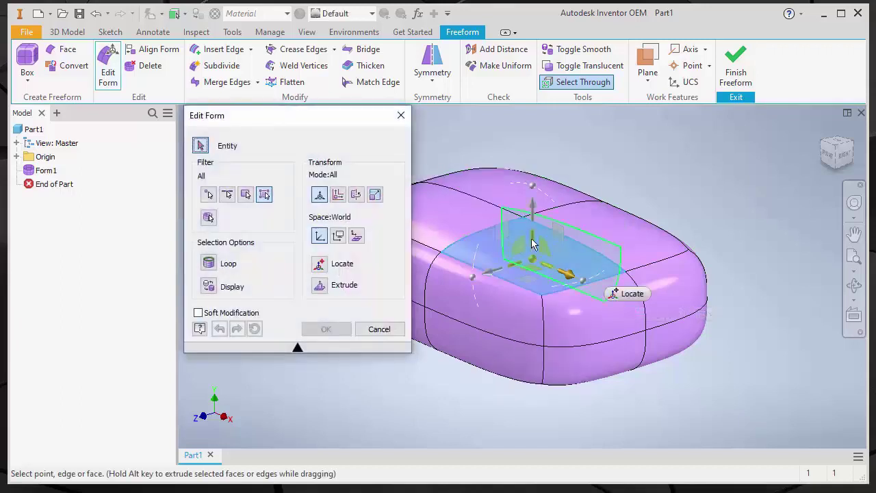
{"action": "left_click_drag", "start_coordinate": [533, 204], "coordinate": [532, 136]}
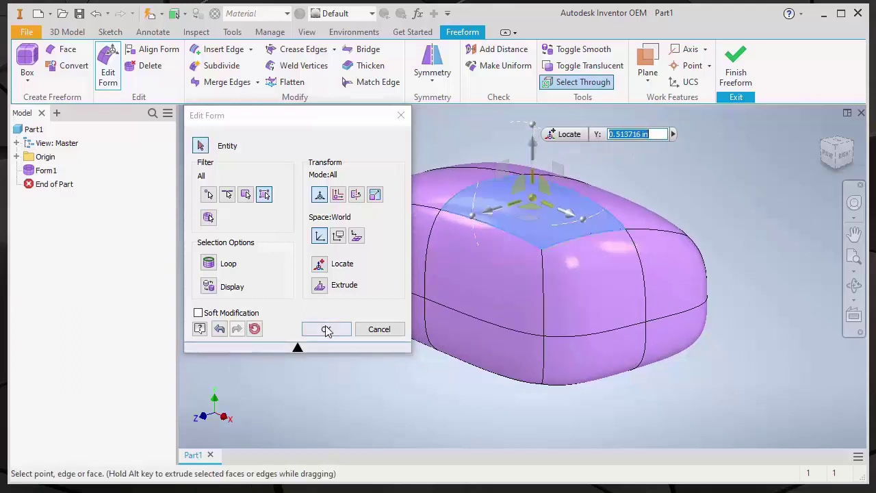
{"action": "left_click", "coordinate": [326, 329]}
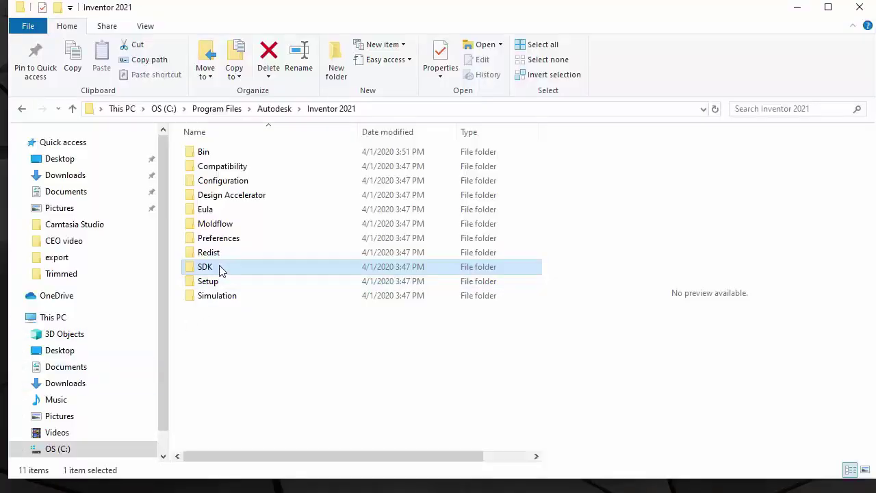
Open the SDK folder in C:\Program Files\Autodesk\Inventor 2021
{"action": "double_click", "coordinate": [221, 269]}
Read SDK_Readme.htm in Firefox, then close the browser with both its tabs
{"action": "double_click", "coordinate": [236, 148]}
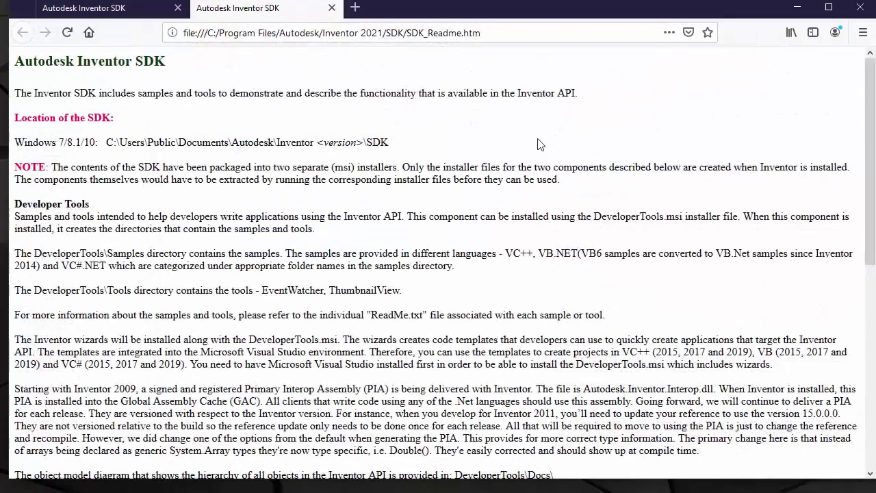
{"action": "left_click", "coordinate": [860, 8]}
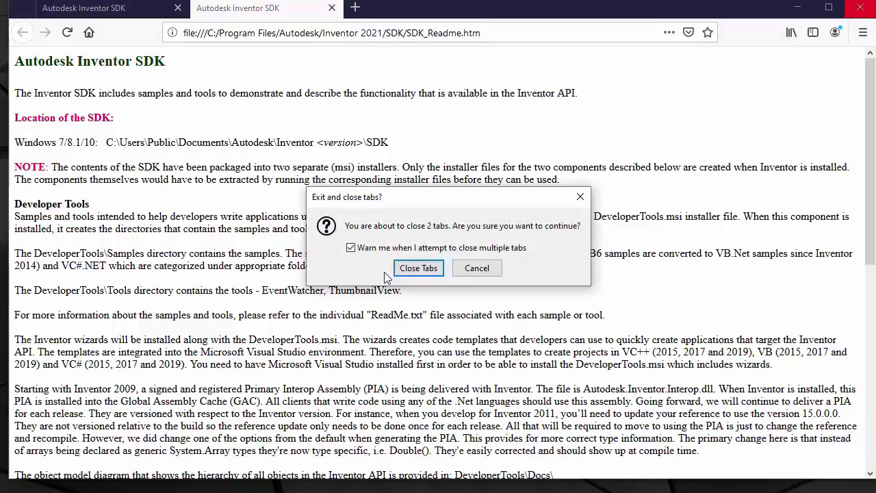
{"action": "left_click", "coordinate": [469, 272]}
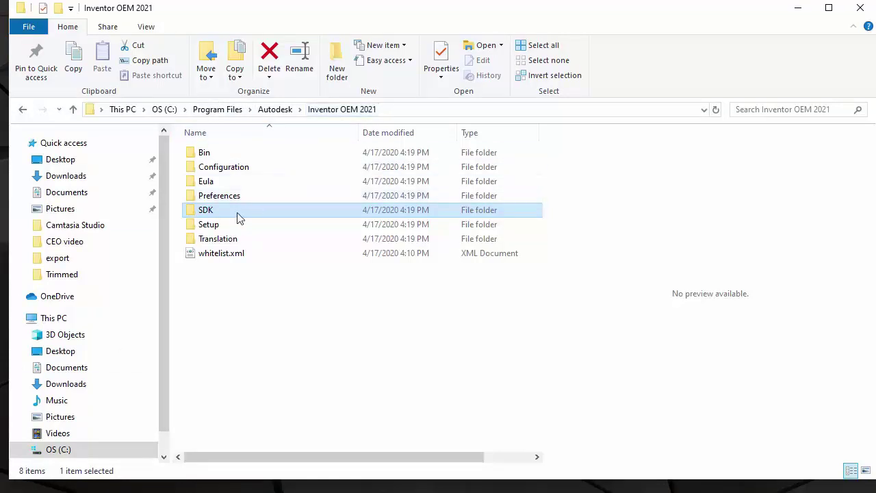
Browse the SDK's Samples\iBlock and Tools folders, then open Creating an Inventor OEM Application.pdf
{"action": "double_click", "coordinate": [239, 216]}
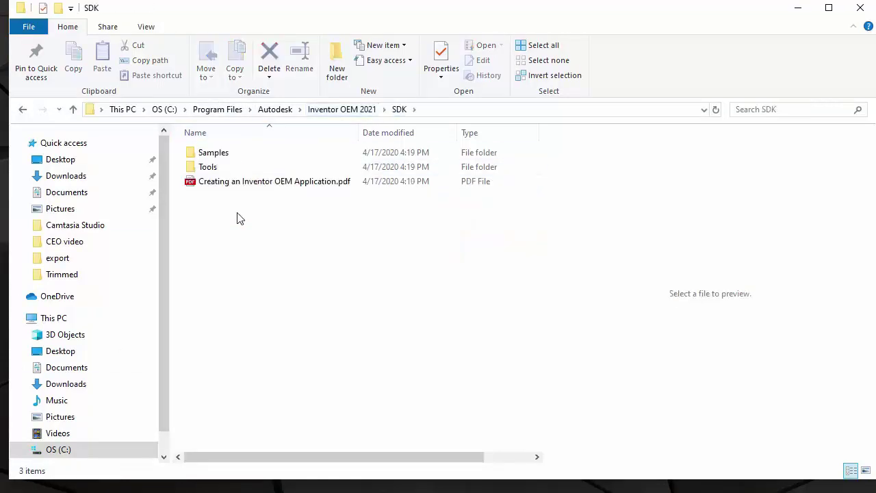
{"action": "double_click", "coordinate": [214, 152]}
{"action": "left_click", "coordinate": [218, 156]}
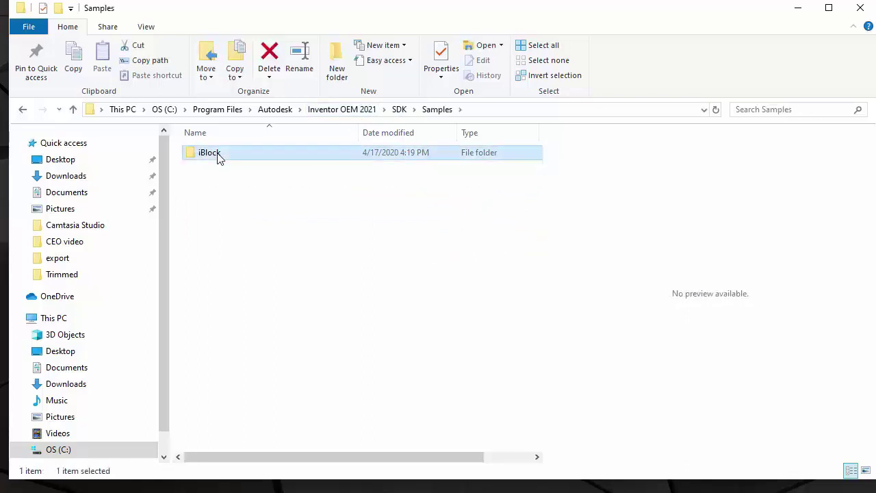
{"action": "double_click", "coordinate": [218, 155]}
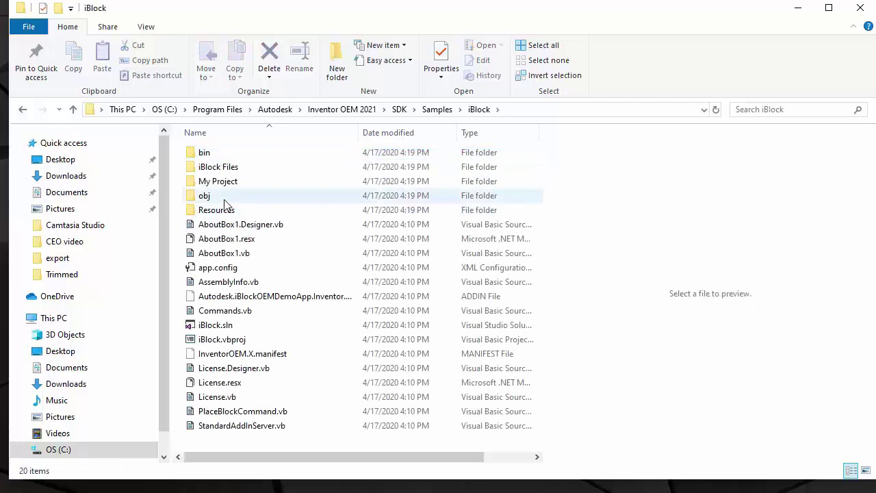
{"action": "left_click", "coordinate": [400, 110]}
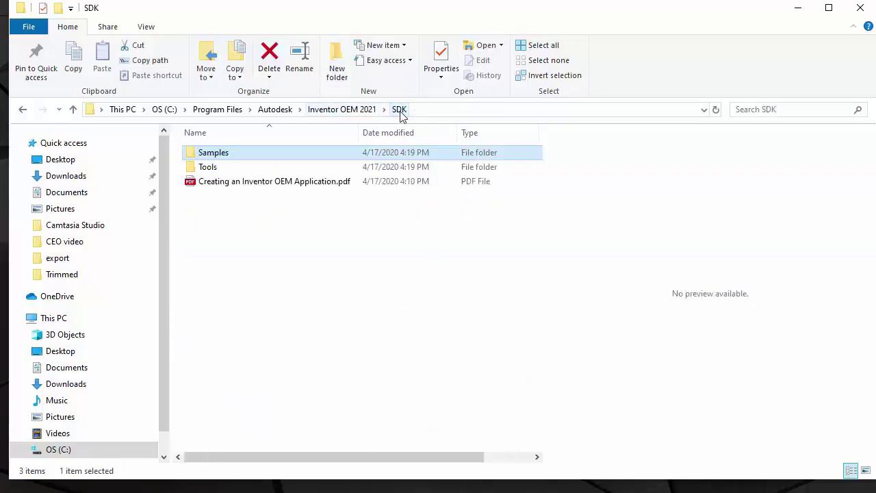
{"action": "double_click", "coordinate": [245, 170]}
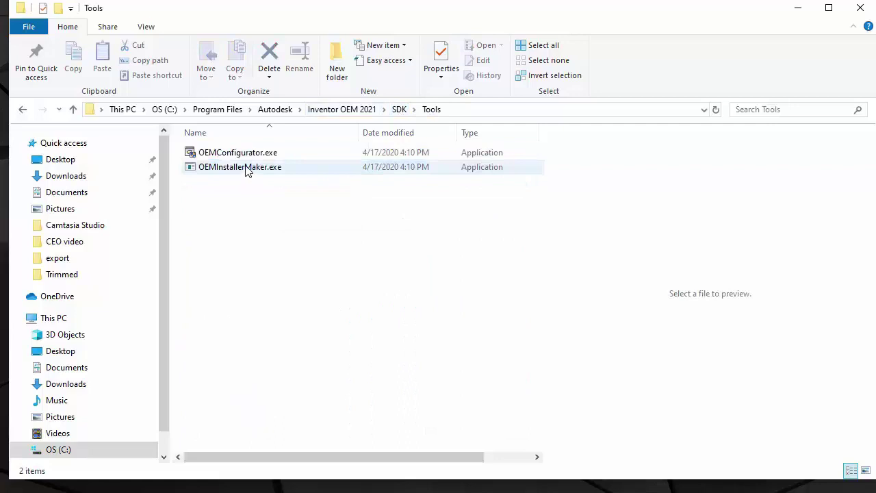
{"action": "left_click", "coordinate": [399, 110]}
{"action": "double_click", "coordinate": [274, 181]}
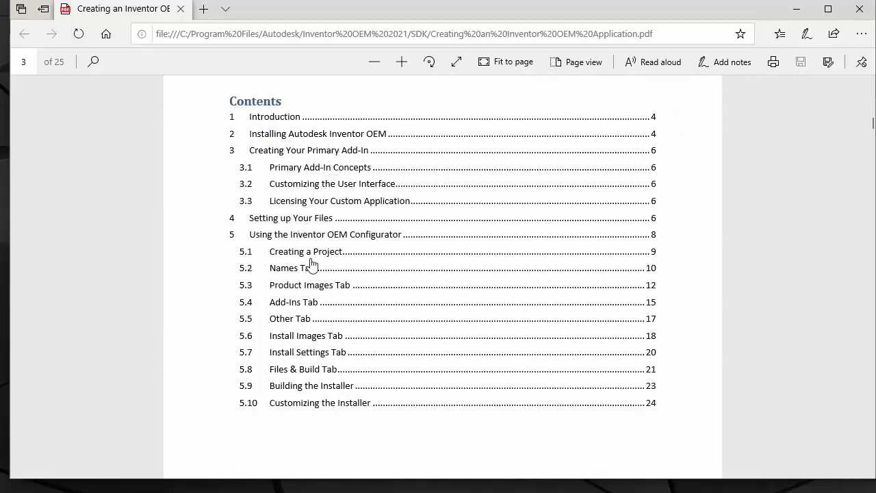
Read the OEM guide from Contents to page 7, then open the SDK Samples folder
{"action": "scroll", "coordinate": [455, 267], "scroll_direction": "down", "scroll_amount": 10}
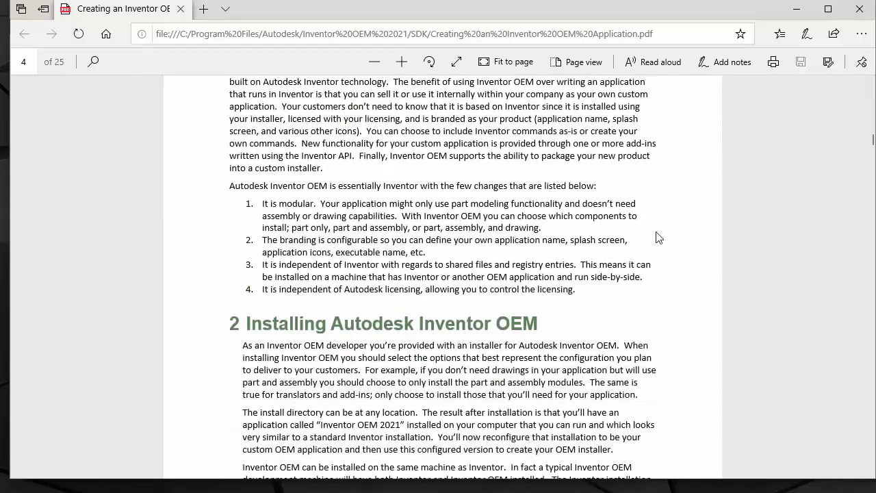
{"action": "scroll", "coordinate": [639, 253], "scroll_direction": "down", "scroll_amount": 8}
{"action": "scroll", "coordinate": [641, 261], "scroll_direction": "down", "scroll_amount": 2}
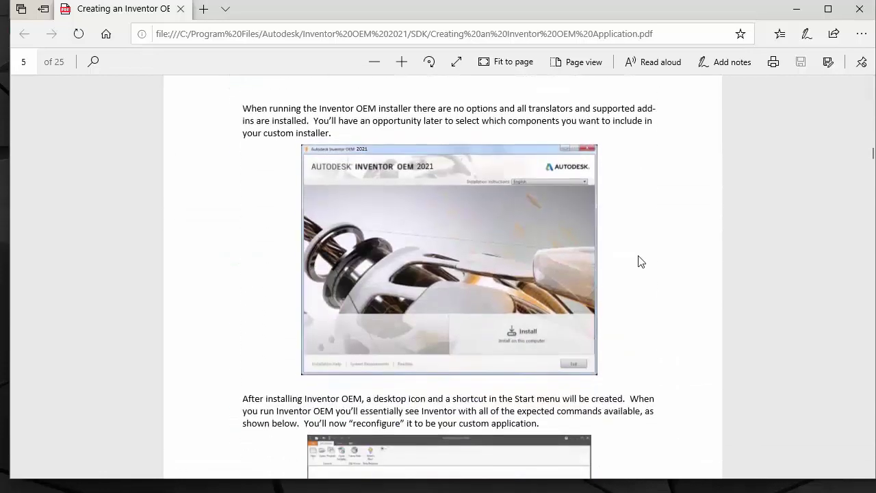
{"action": "scroll", "coordinate": [641, 261], "scroll_direction": "down", "scroll_amount": 10}
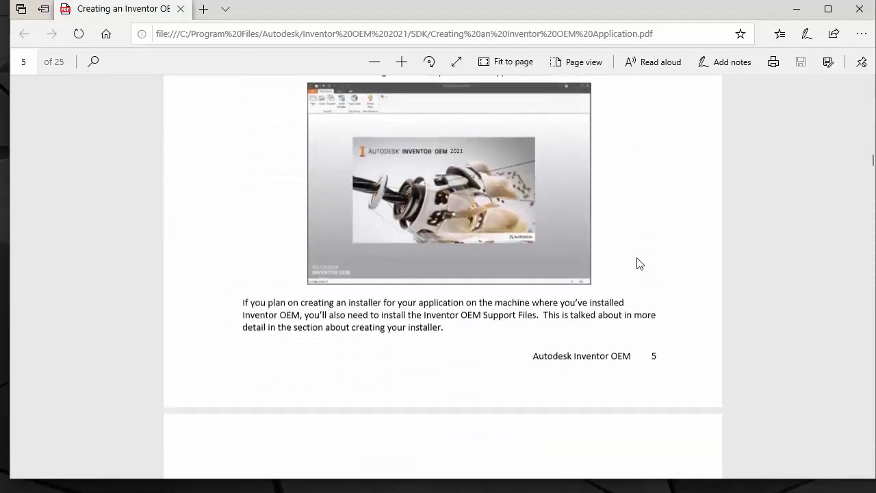
{"action": "scroll", "coordinate": [639, 263], "scroll_direction": "down", "scroll_amount": 2}
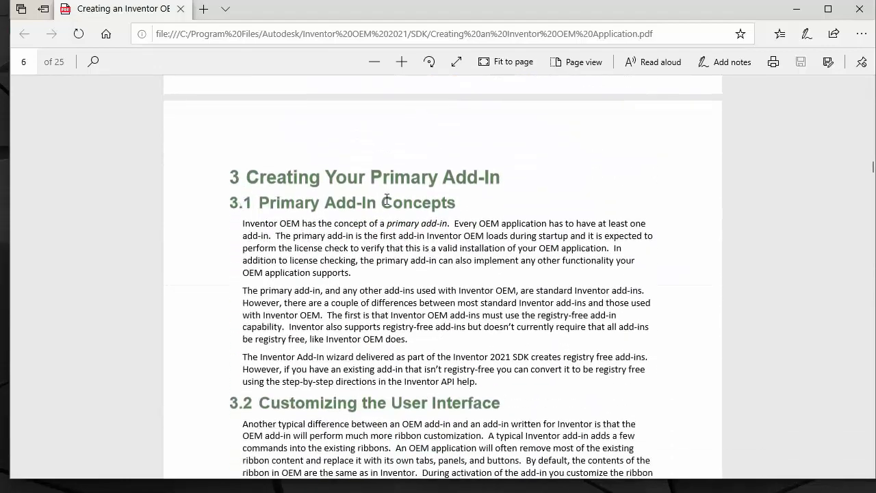
{"action": "scroll", "coordinate": [613, 223], "scroll_direction": "down", "scroll_amount": 20}
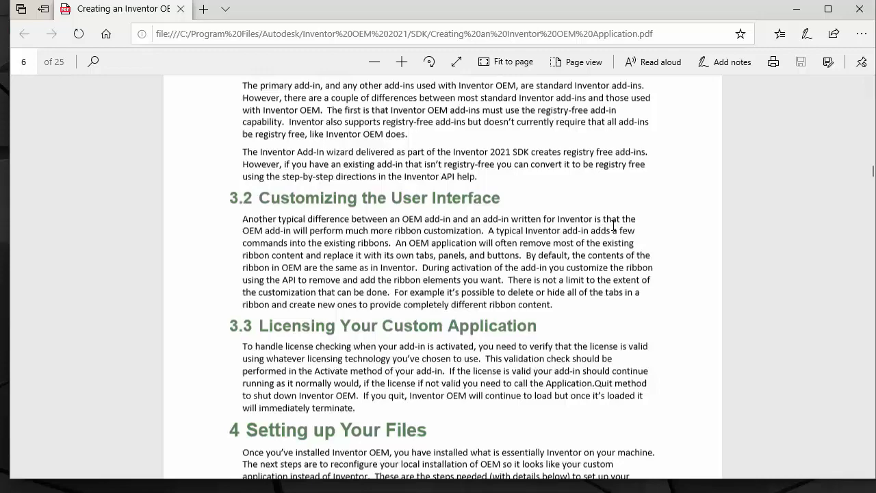
{"action": "scroll", "coordinate": [613, 220], "scroll_direction": "down", "scroll_amount": 7}
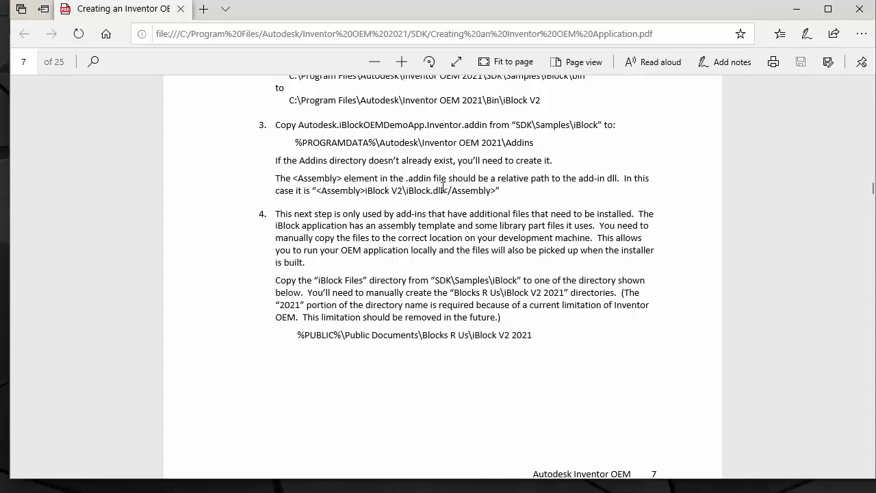
{"action": "key", "text": "alt+Tab"}
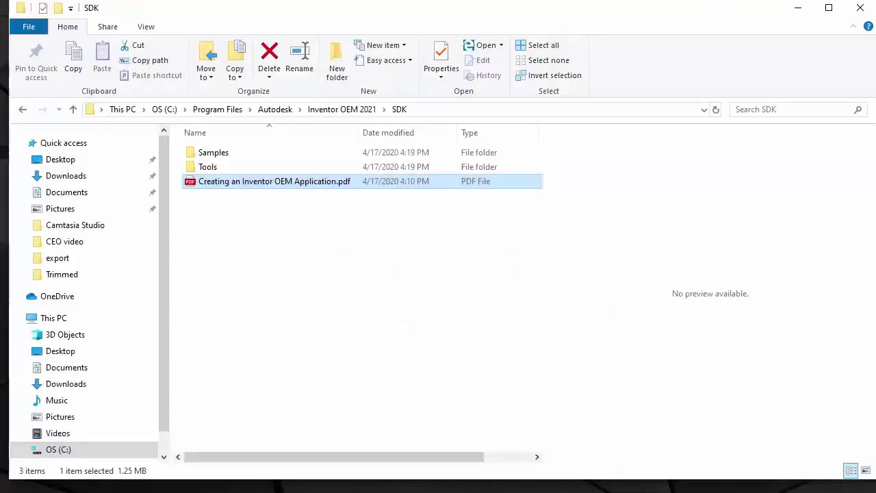
{"action": "double_click", "coordinate": [202, 159]}
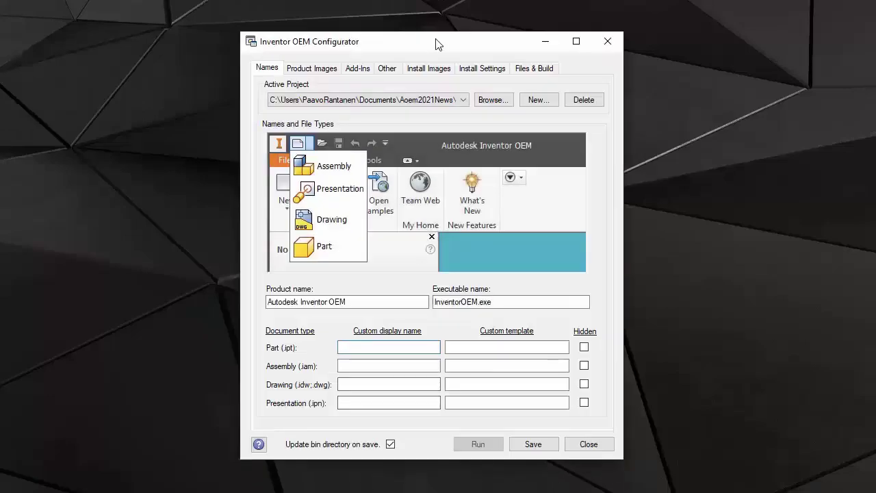
{"action": "left_click", "coordinate": [267, 67]}
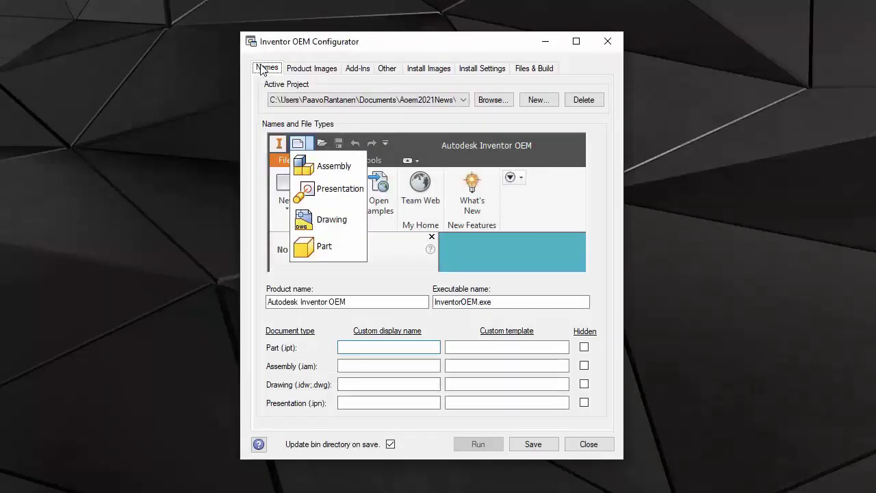
{"action": "left_click", "coordinate": [463, 100]}
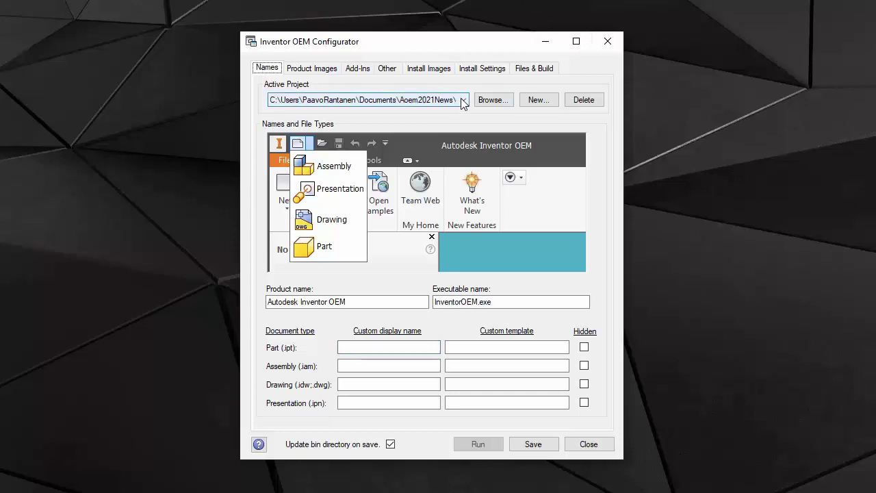
{"action": "left_click", "coordinate": [462, 101]}
{"action": "left_click", "coordinate": [410, 112]}
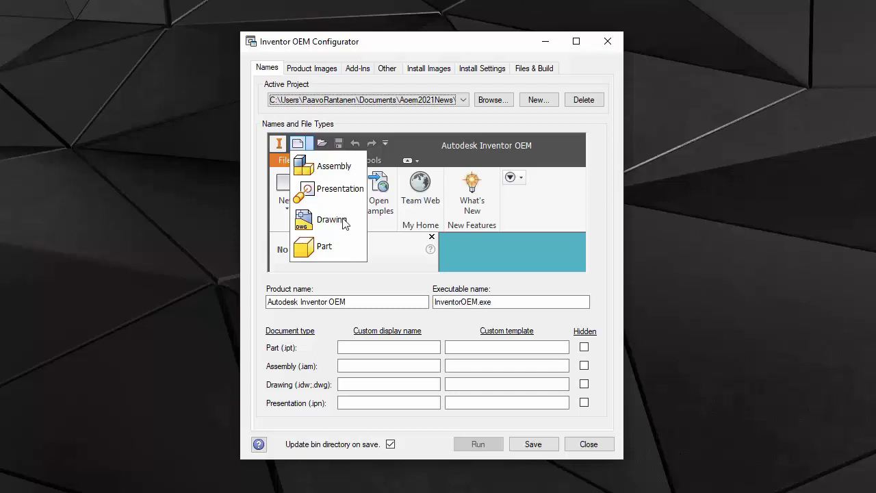
{"action": "left_click_drag", "start_coordinate": [358, 301], "coordinate": [250, 308]}
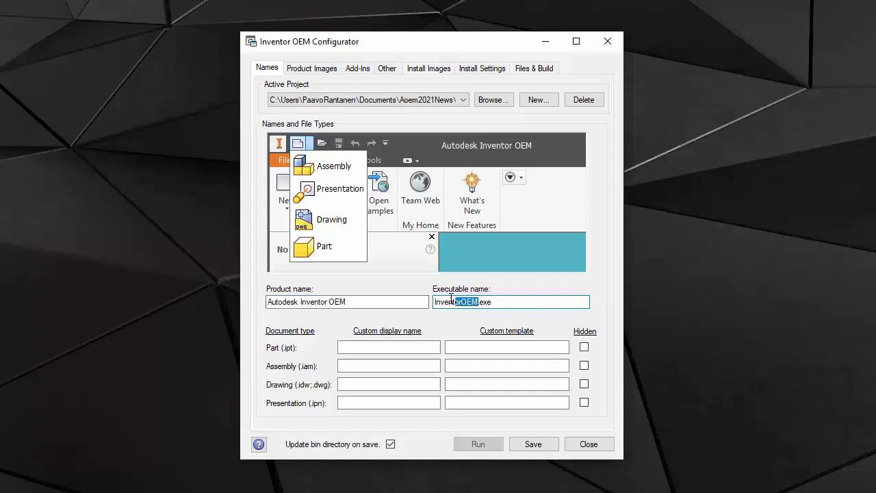
{"action": "left_click_drag", "start_coordinate": [451, 299], "coordinate": [431, 301]}
{"action": "left_click", "coordinate": [373, 349]}
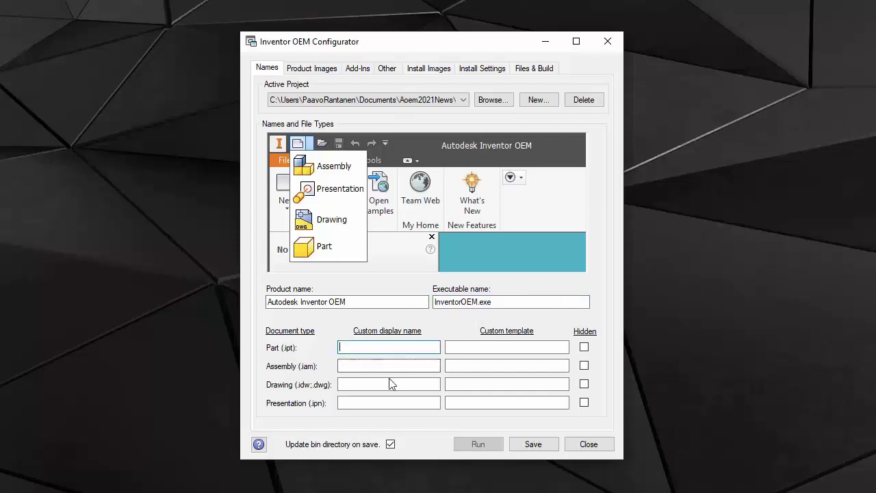
{"action": "left_click", "coordinate": [495, 347]}
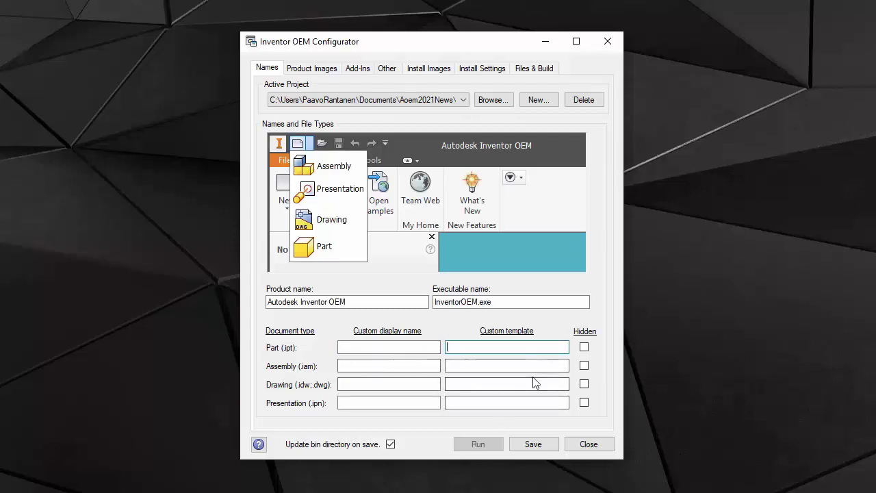
{"action": "left_click", "coordinate": [583, 403]}
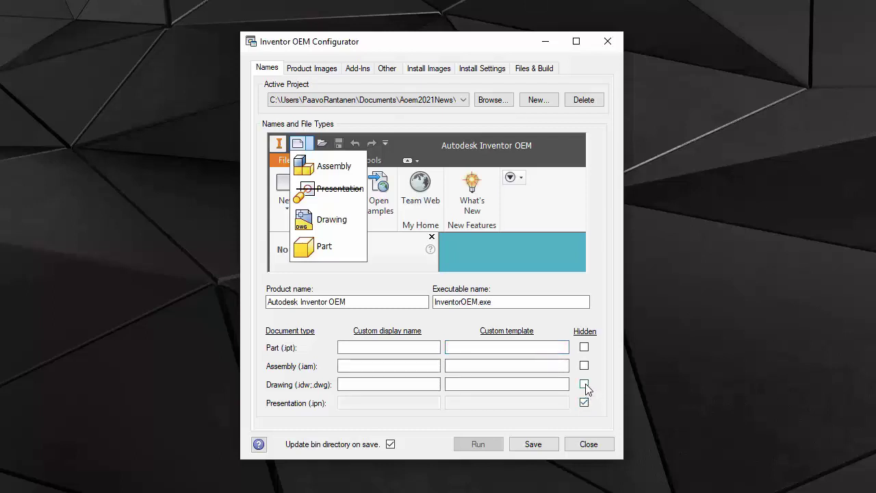
{"action": "left_click", "coordinate": [583, 385]}
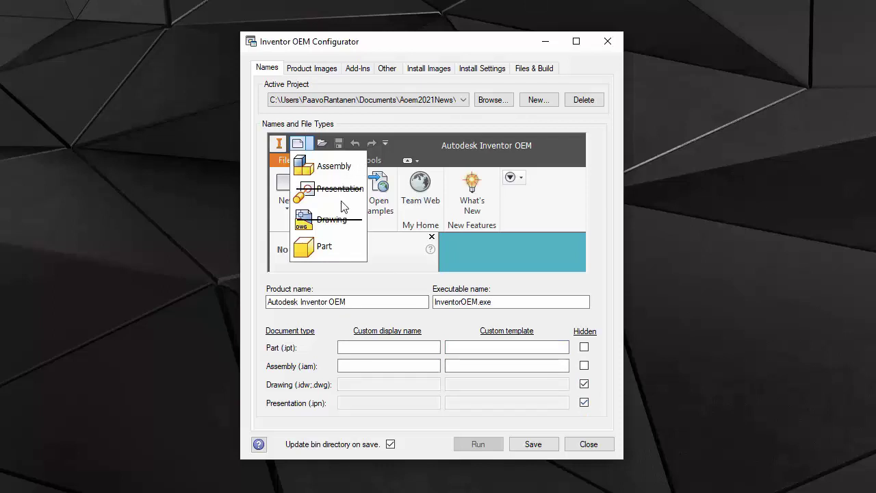
{"action": "left_click", "coordinate": [585, 388]}
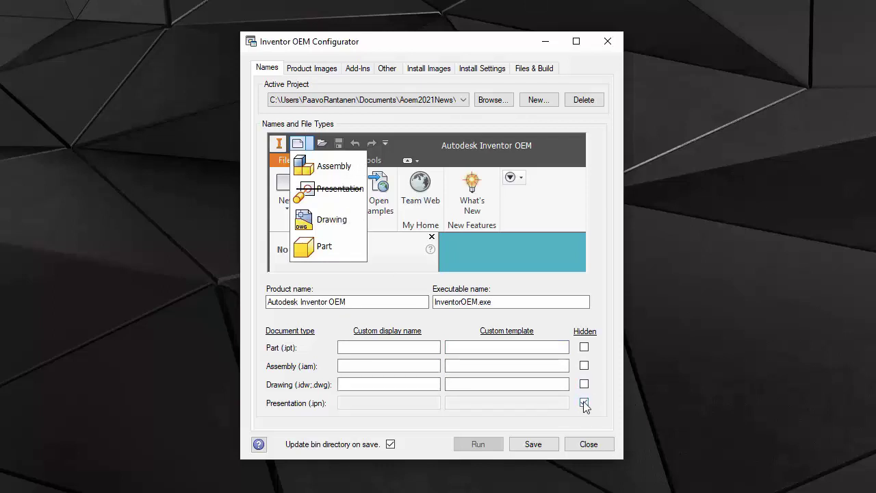
{"action": "left_click", "coordinate": [584, 403]}
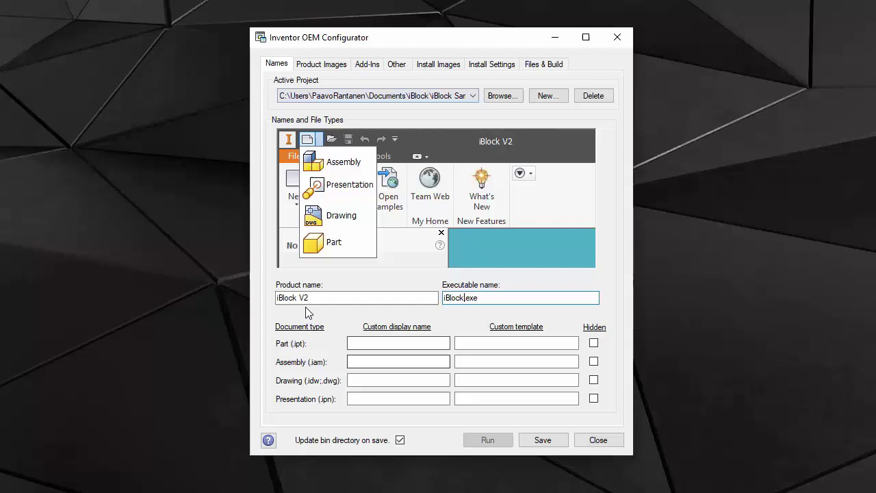
Highlight the product name iBlock V2 in the Product name field
{"action": "left_click", "coordinate": [287, 298]}
{"action": "left_click_drag", "start_coordinate": [286, 298], "coordinate": [276, 298]}
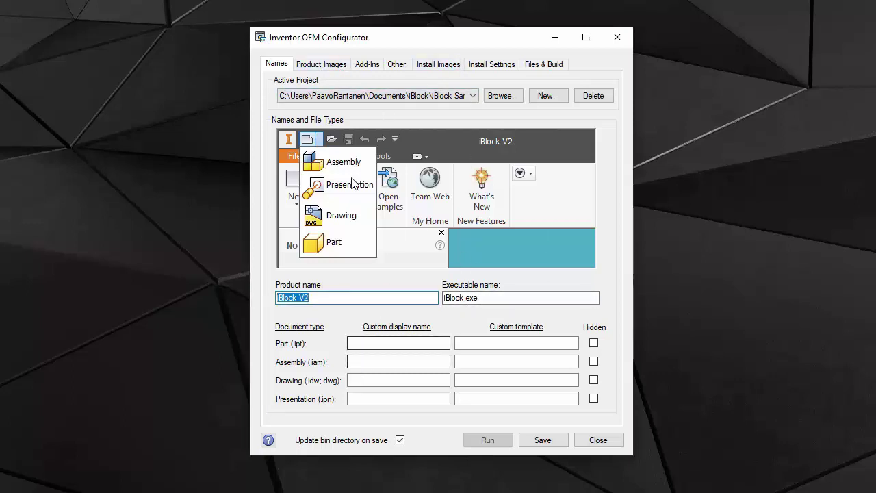
Review the iBlock splash and icon images, then switch to the iBlock solution in Visual Studio
{"action": "left_click", "coordinate": [331, 69]}
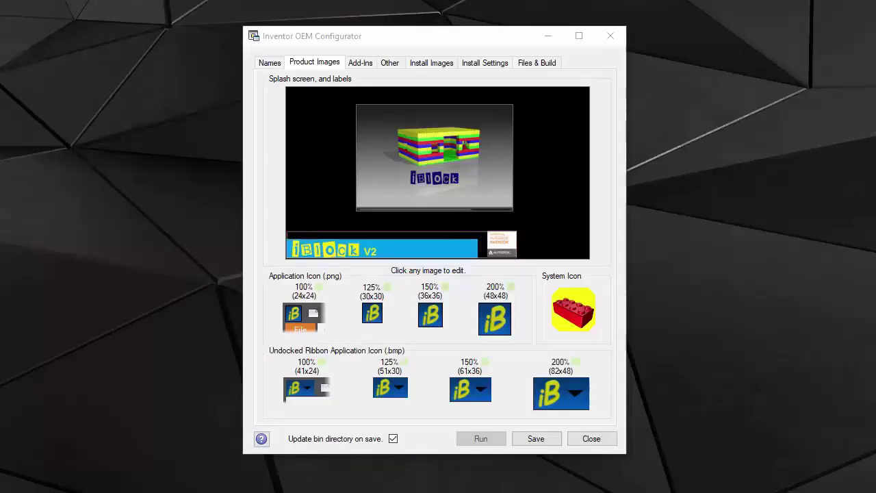
{"action": "left_click", "coordinate": [462, 492]}
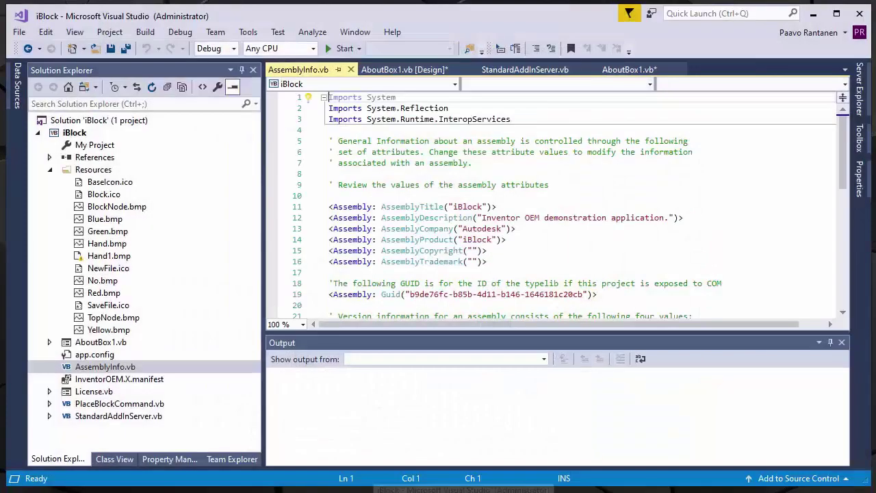
Open the PlaceBlockCommand.vb code file and scroll through it
{"action": "double_click", "coordinate": [127, 404]}
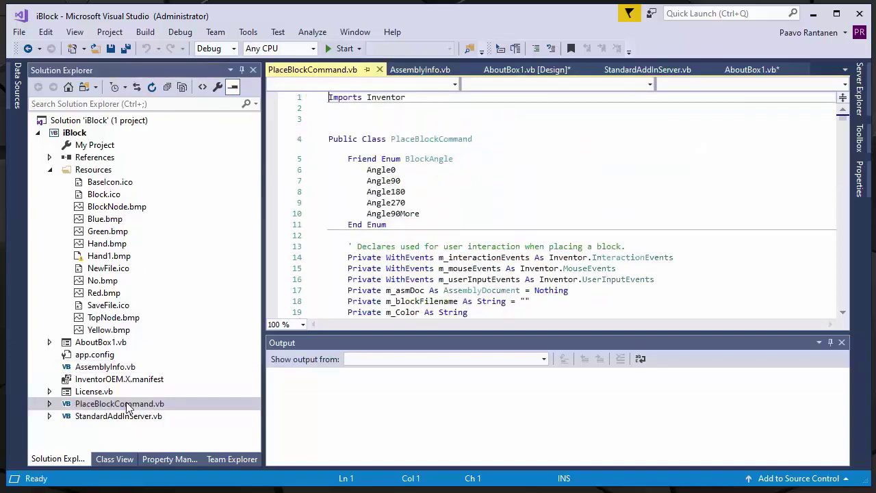
{"action": "scroll", "coordinate": [577, 233], "scroll_direction": "down", "scroll_amount": 3}
{"action": "scroll", "coordinate": [576, 233], "scroll_direction": "down", "scroll_amount": 7}
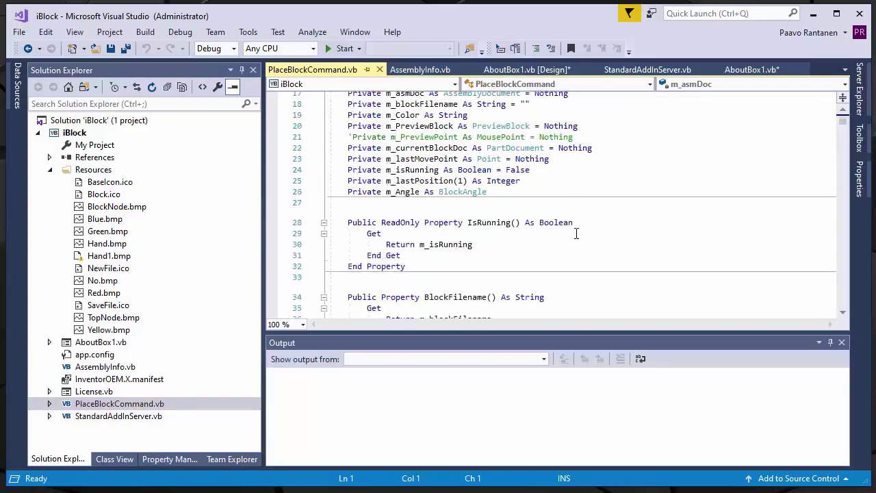
{"action": "scroll", "coordinate": [576, 233], "scroll_direction": "down", "scroll_amount": 5}
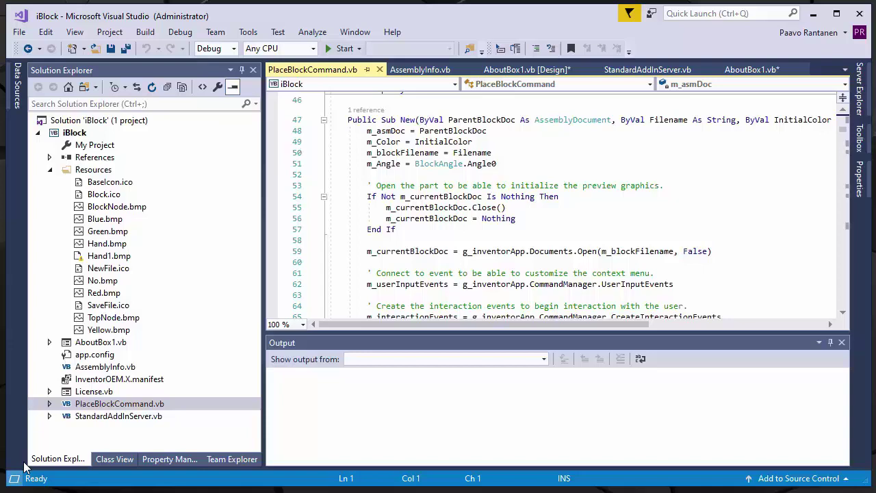
In StandardAddInServer.vb, expand ApplicationAddInServer Members and inspect the IsValidLicense() check in Activate
{"action": "double_click", "coordinate": [99, 416]}
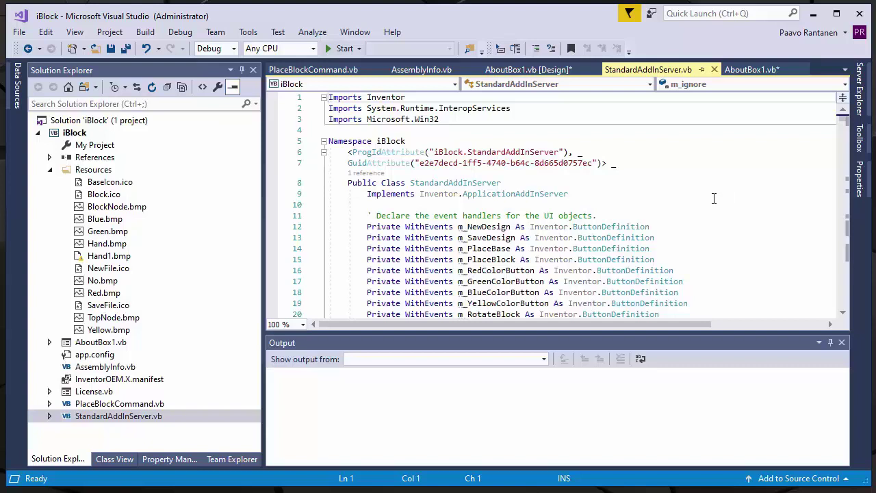
{"action": "scroll", "coordinate": [714, 217], "scroll_direction": "down", "scroll_amount": 6}
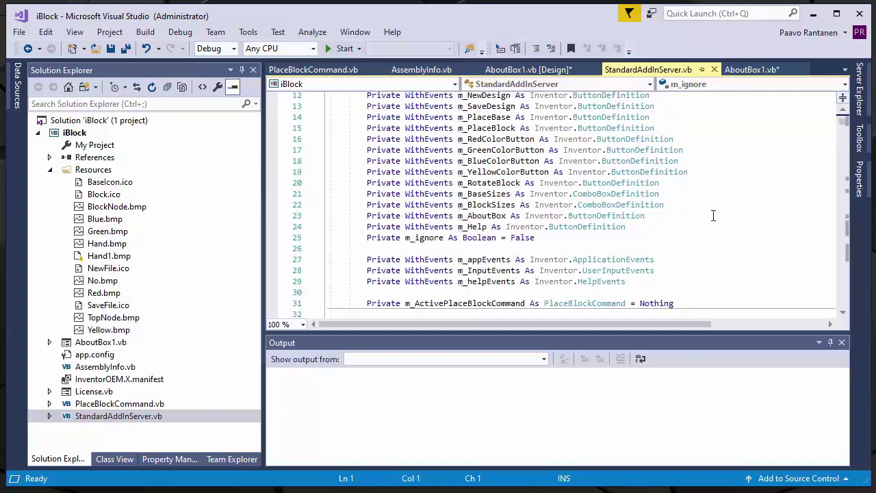
{"action": "scroll", "coordinate": [712, 215], "scroll_direction": "down", "scroll_amount": 2}
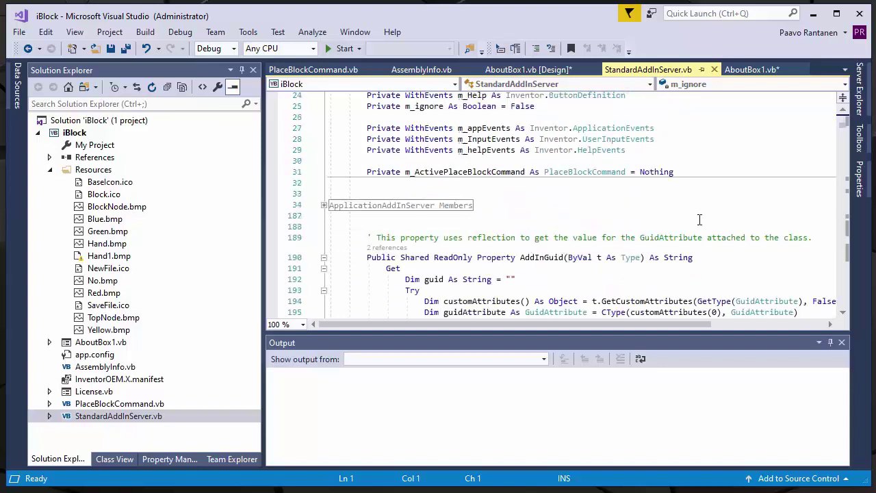
{"action": "left_click", "coordinate": [322, 206]}
{"action": "scroll", "coordinate": [555, 235], "scroll_direction": "down", "scroll_amount": 1}
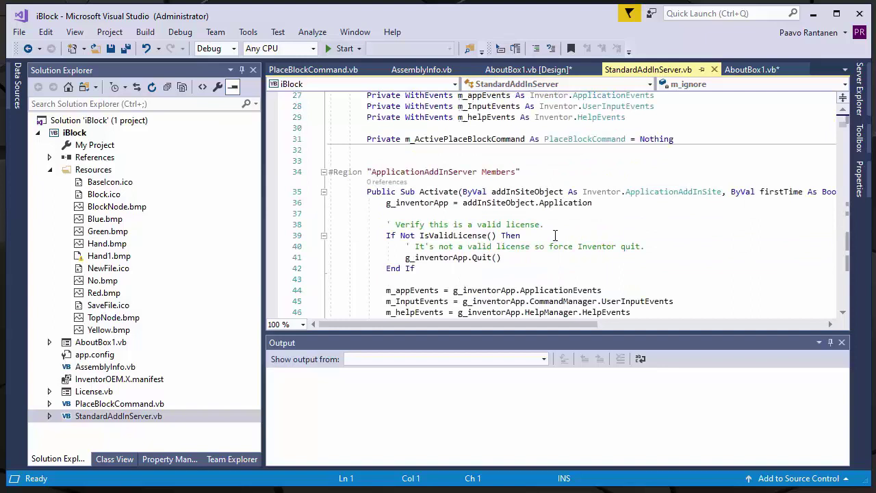
{"action": "scroll", "coordinate": [554, 235], "scroll_direction": "down", "scroll_amount": 1}
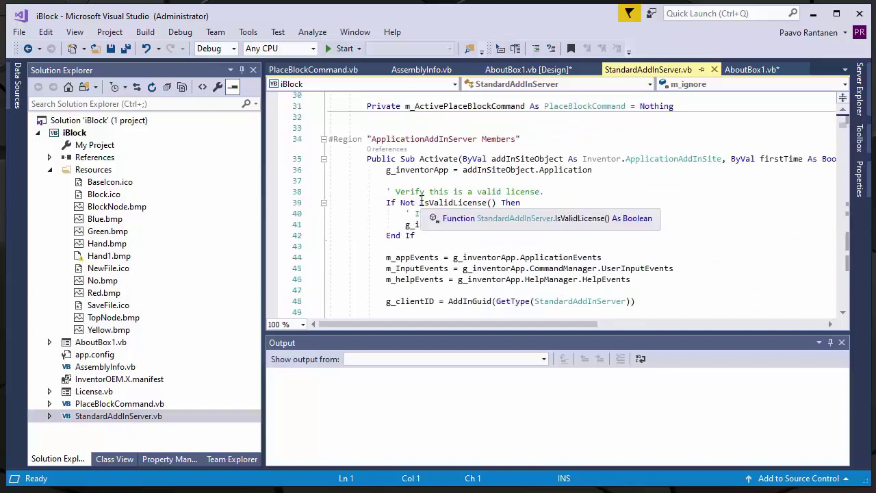
{"action": "left_click", "coordinate": [491, 202]}
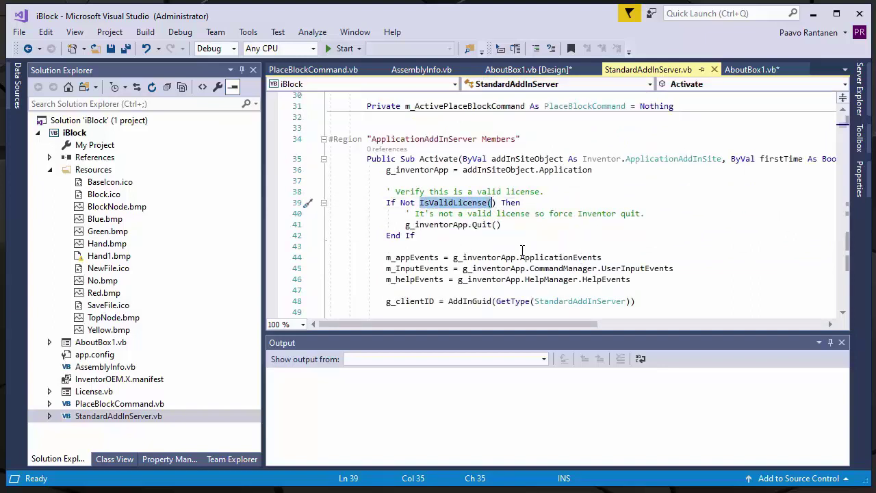
{"action": "left_click", "coordinate": [418, 236]}
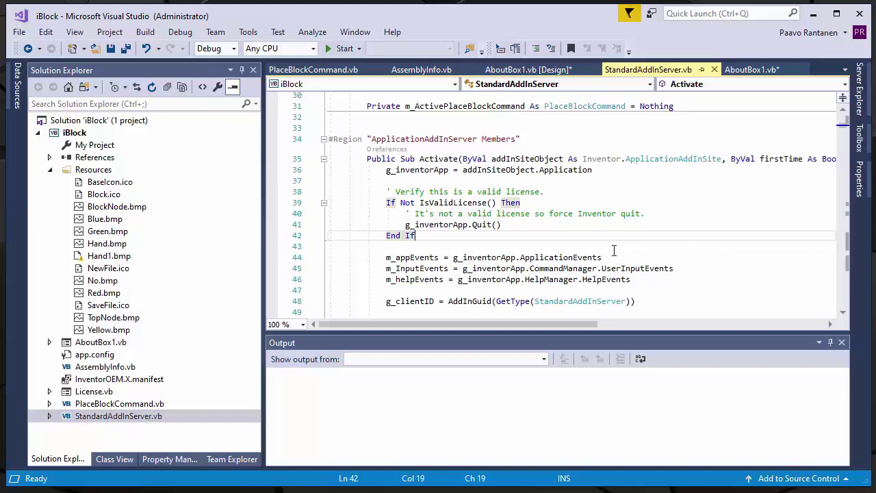
Return to the configurator's Add-Ins settings and browse for the primary add-in file
{"action": "left_click", "coordinate": [812, 17]}
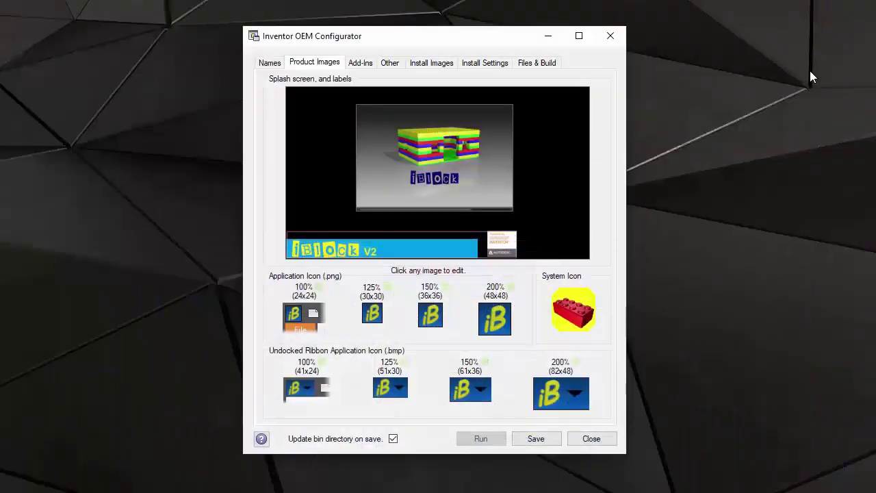
{"action": "left_click", "coordinate": [359, 62]}
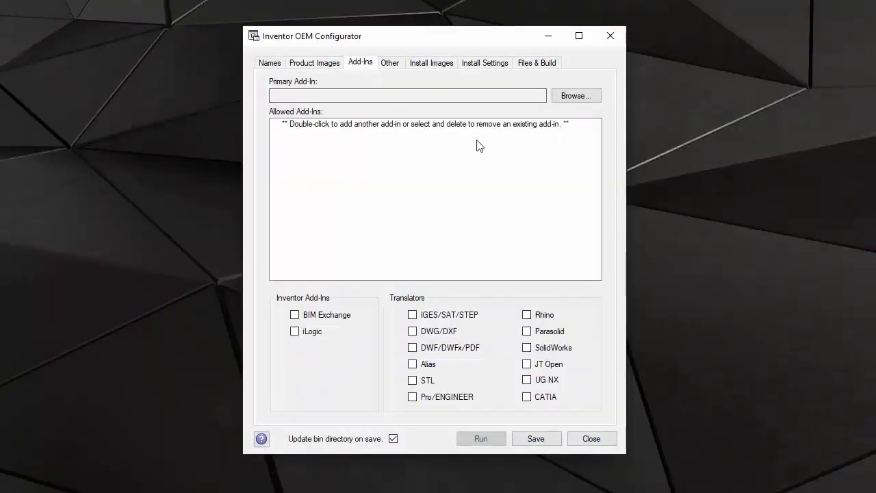
{"action": "left_click", "coordinate": [575, 96]}
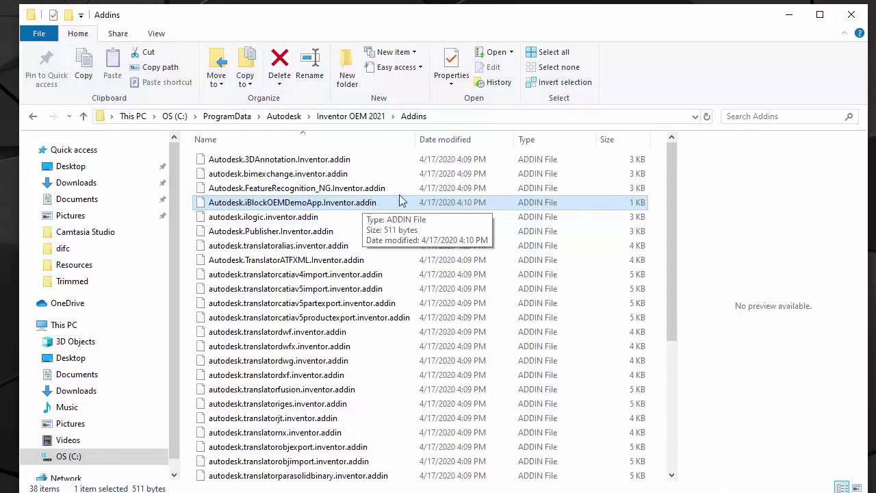
Open the iBlock V2 folder in Inventor OEM 2021\Bin to view iBlock.dll, then return to the configurator
{"action": "left_click", "coordinate": [790, 16]}
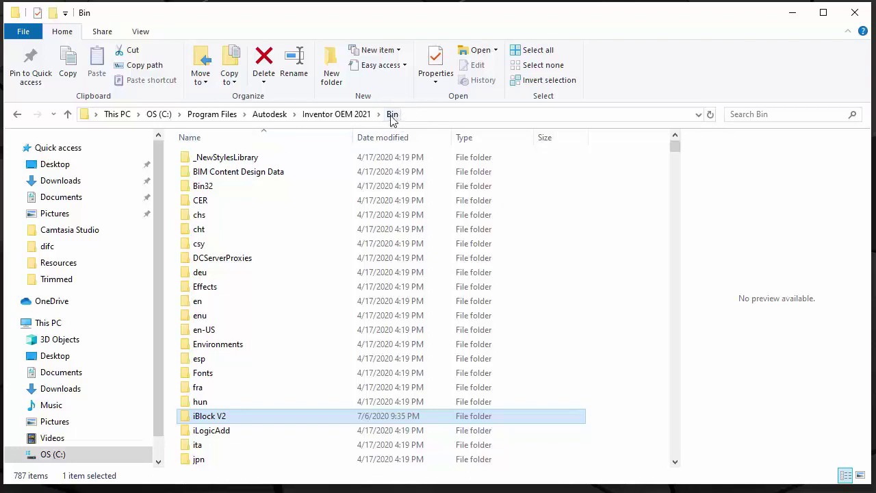
{"action": "double_click", "coordinate": [233, 417]}
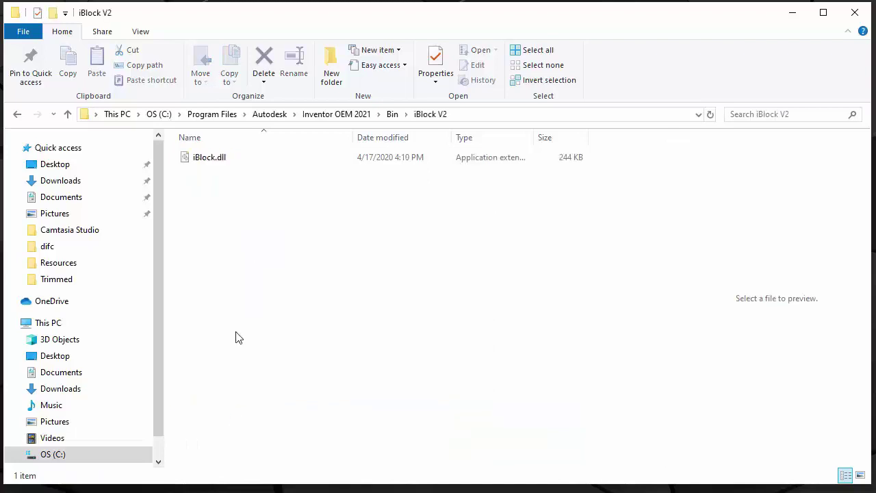
{"action": "left_click", "coordinate": [792, 13]}
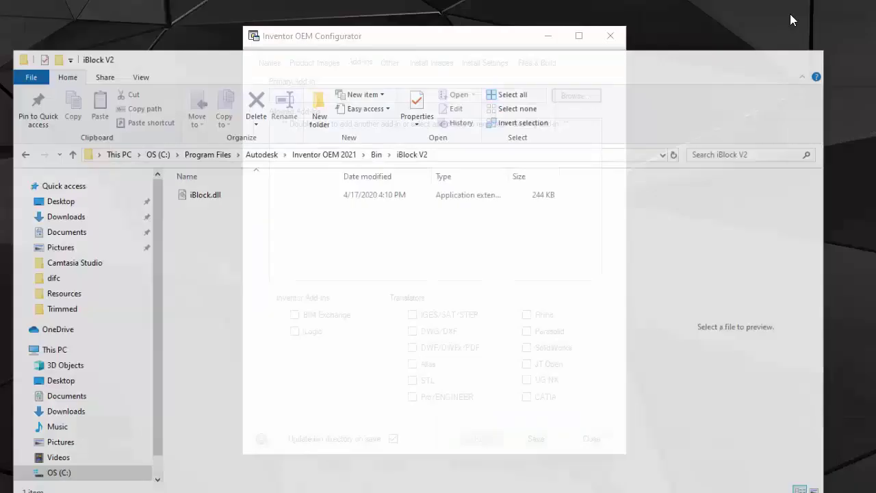
Choose Autodesk.iBlockOEMDemoApp.Inventor.addin as the primary add-in file
{"action": "left_click", "coordinate": [579, 98]}
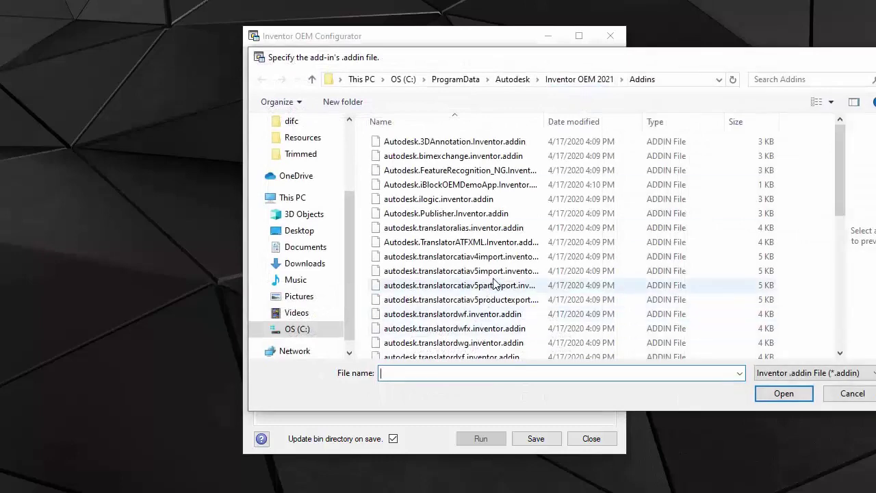
{"action": "left_click", "coordinate": [499, 185]}
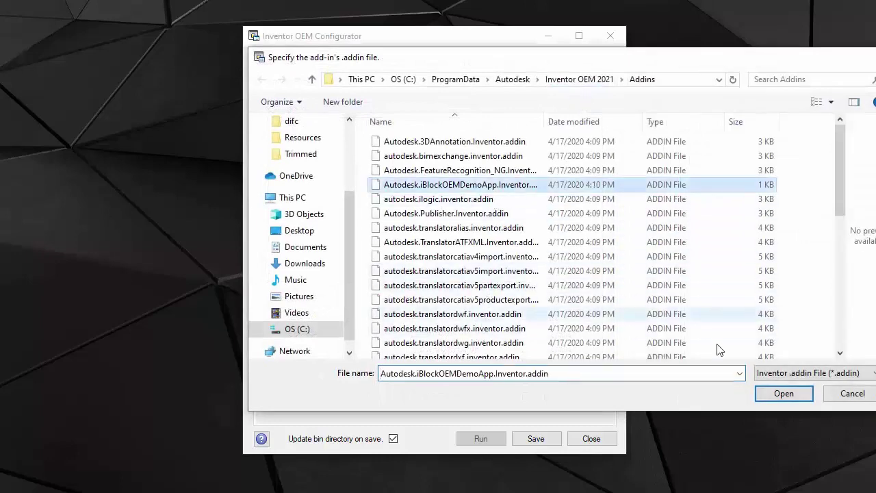
{"action": "left_click", "coordinate": [783, 394]}
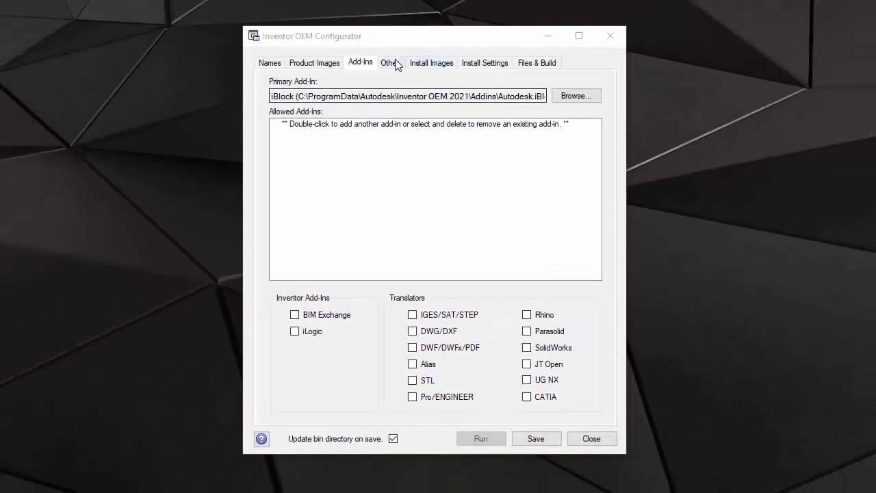
Show the Other settings page for keyboard shortcut import and error reports
{"action": "left_click", "coordinate": [390, 63]}
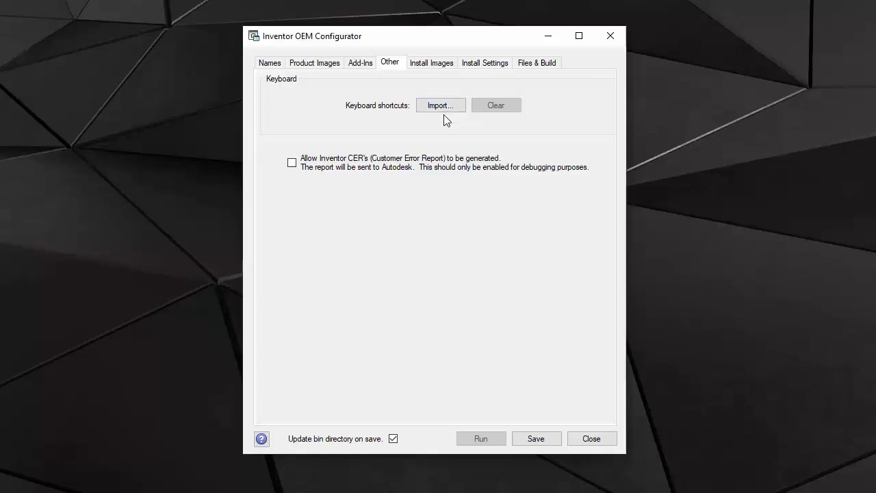
Review the installer splash image preview, then show the Install Settings form
{"action": "left_click", "coordinate": [433, 63]}
{"action": "mouse_move", "coordinate": [390, 272]}
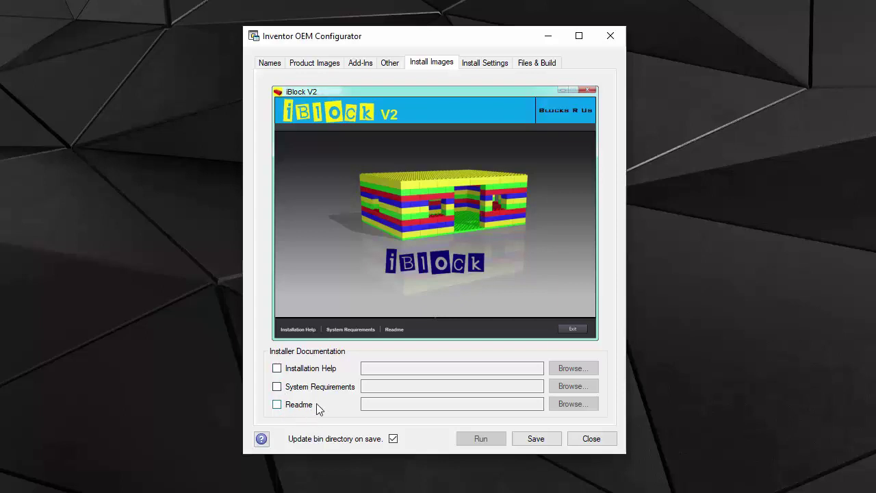
{"action": "left_click", "coordinate": [484, 65]}
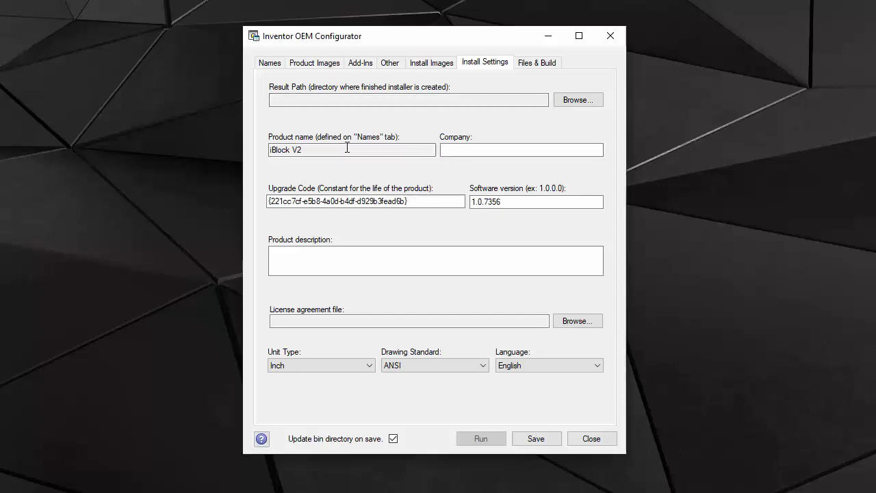
Enter 'Blocks R U' as the company name
{"action": "left_click_drag", "start_coordinate": [346, 148], "coordinate": [252, 151]}
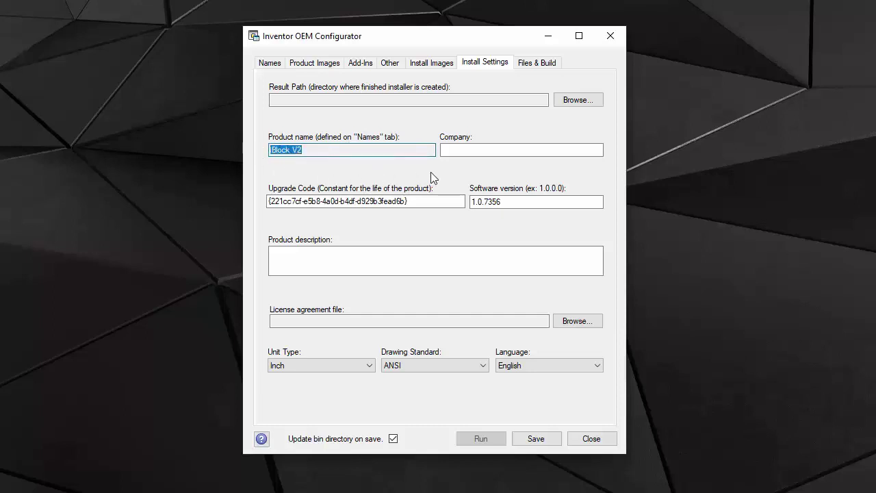
{"action": "left_click", "coordinate": [490, 151]}
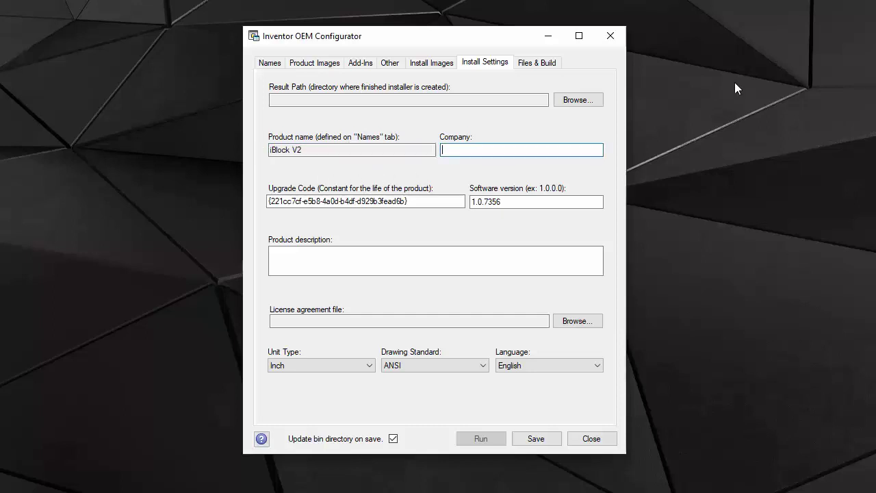
{"action": "type", "text": "Blo"}
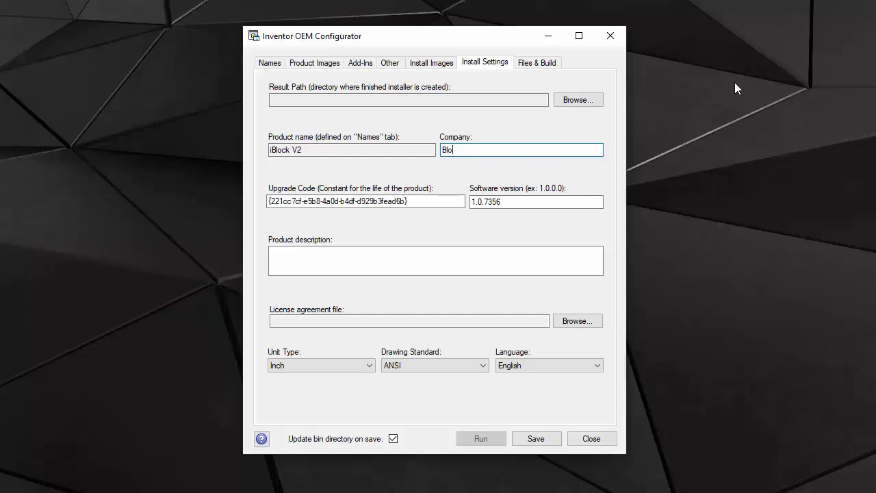
{"action": "type", "text": "cks R Us"}
Keep Inch units, ANSI drawing standard and English language
{"action": "left_click", "coordinate": [368, 365]}
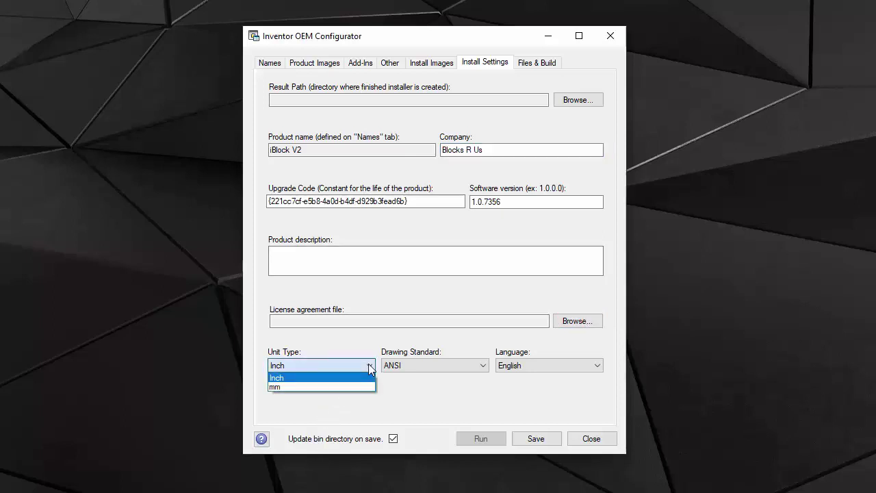
{"action": "left_click", "coordinate": [369, 363]}
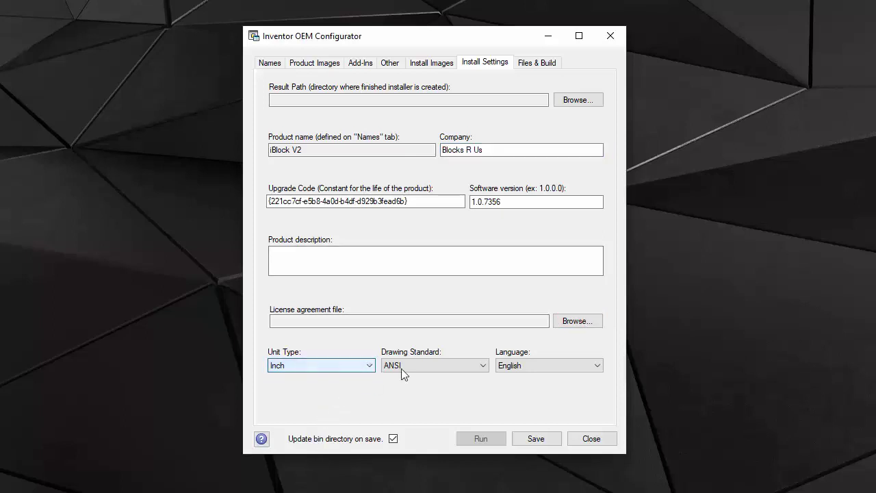
{"action": "left_click", "coordinate": [481, 365]}
{"action": "left_click", "coordinate": [483, 367]}
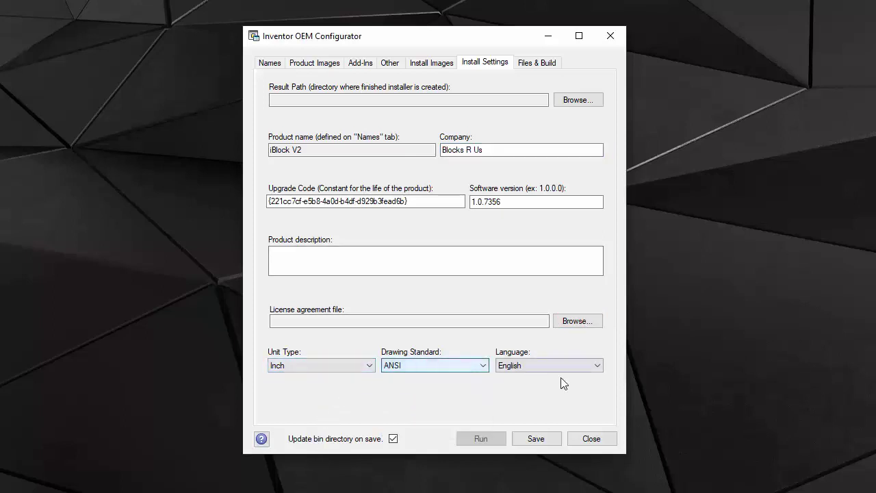
{"action": "left_click", "coordinate": [596, 367]}
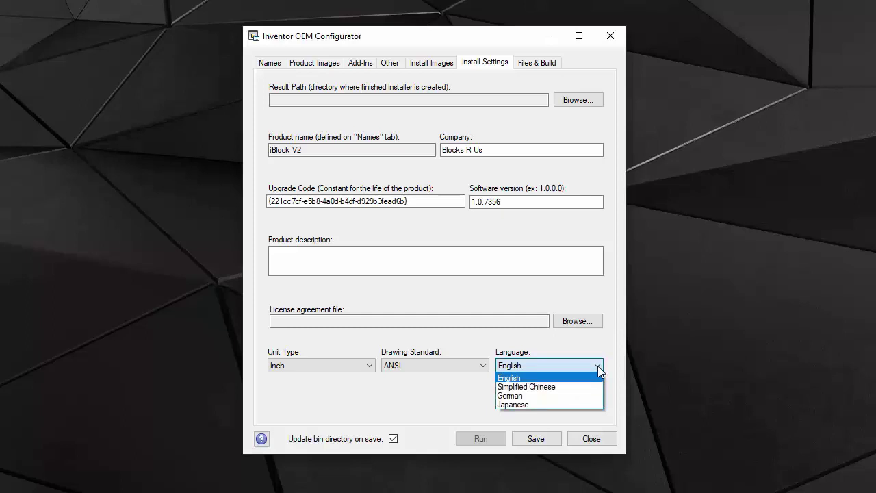
{"action": "left_click", "coordinate": [597, 366]}
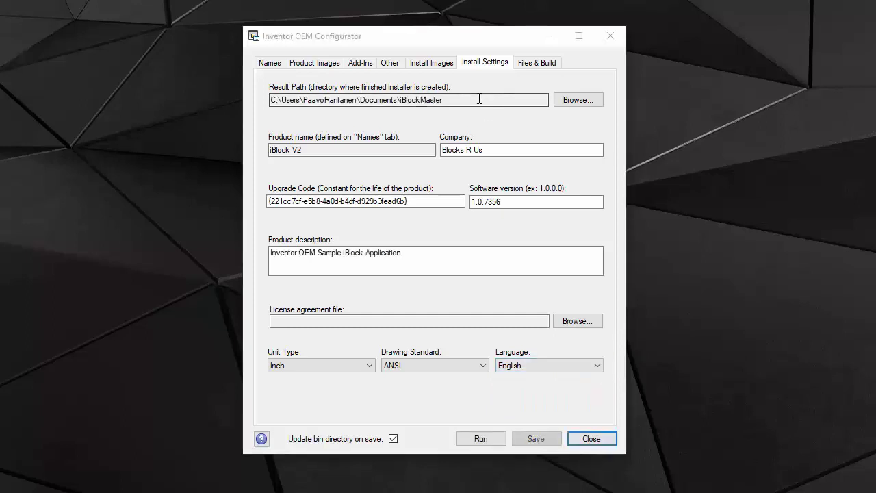
Edit the Result Path and select the whole product description text
{"action": "left_click", "coordinate": [479, 100]}
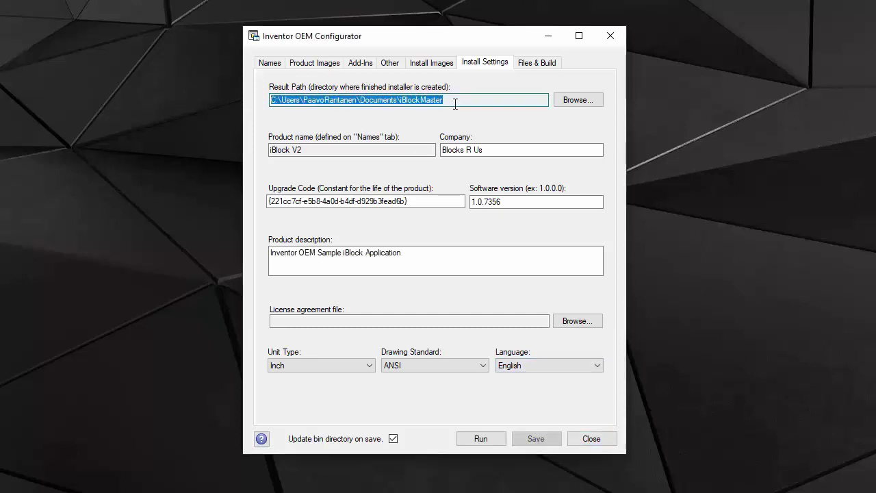
{"action": "left_click", "coordinate": [510, 100]}
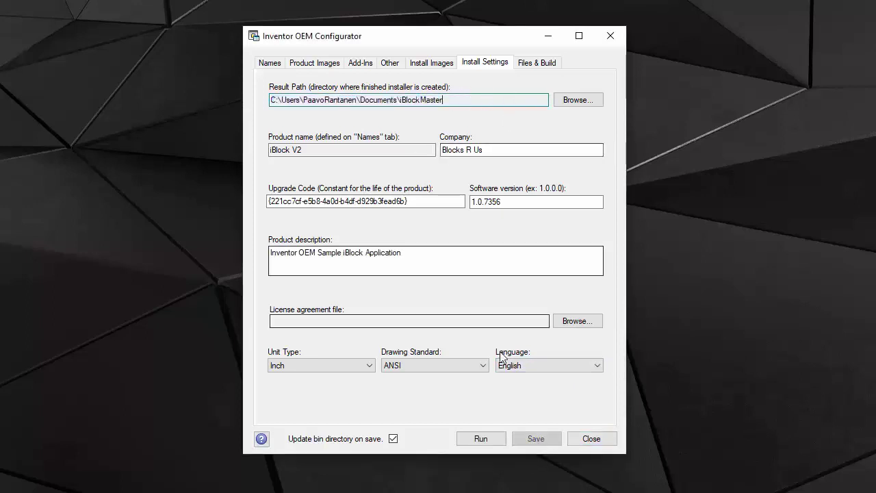
{"action": "left_click", "coordinate": [483, 256]}
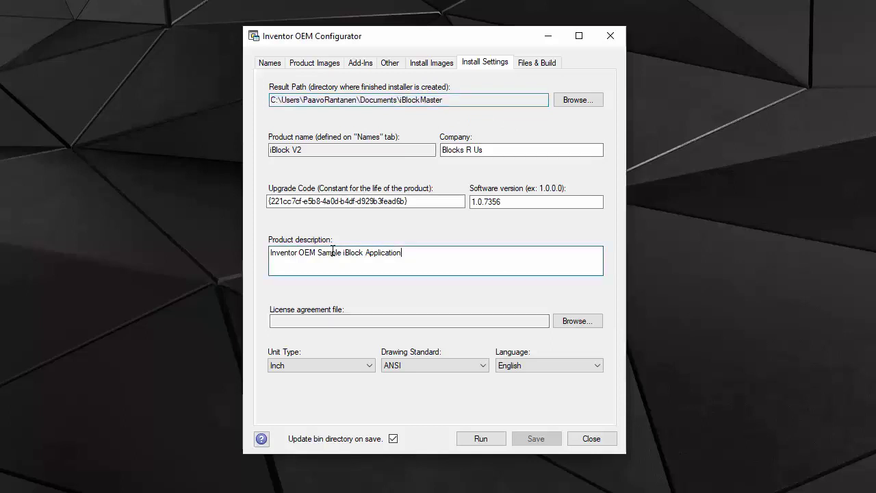
{"action": "key", "text": "ctrl+a"}
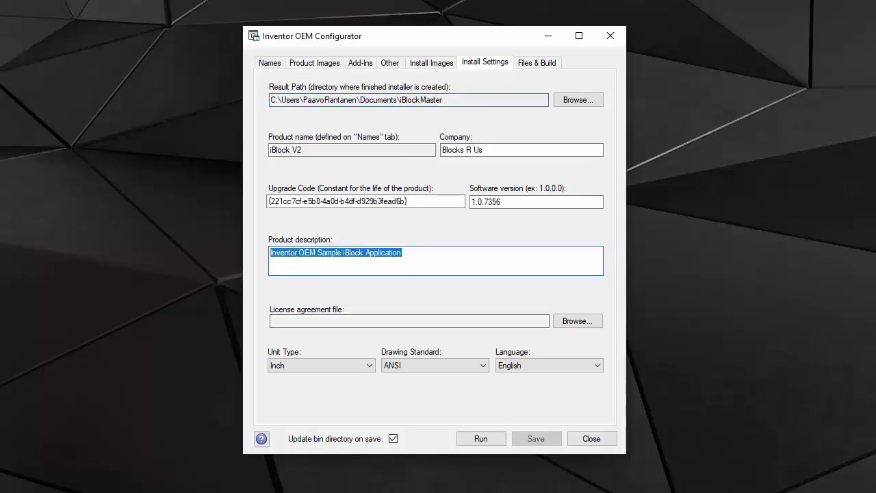
On Files & Build, add the Public Documents iBlock Files directory under iBlock V2 2021
{"action": "left_click", "coordinate": [536, 64]}
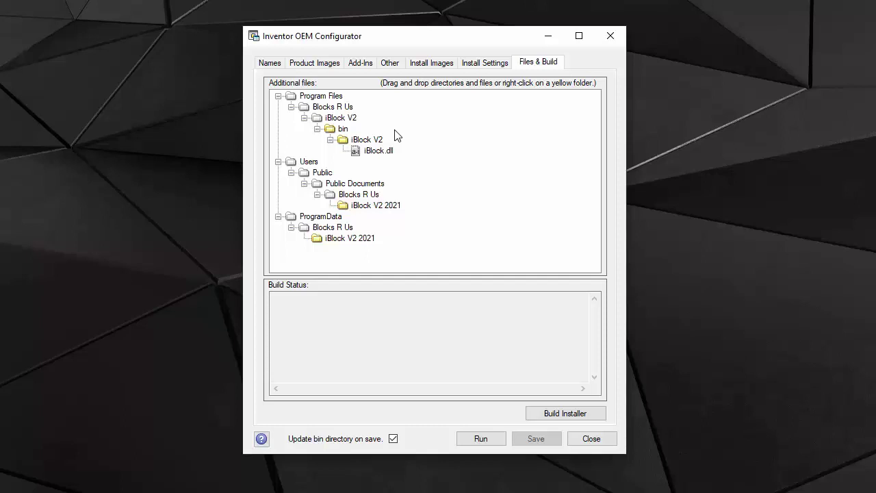
{"action": "right_click", "coordinate": [382, 206]}
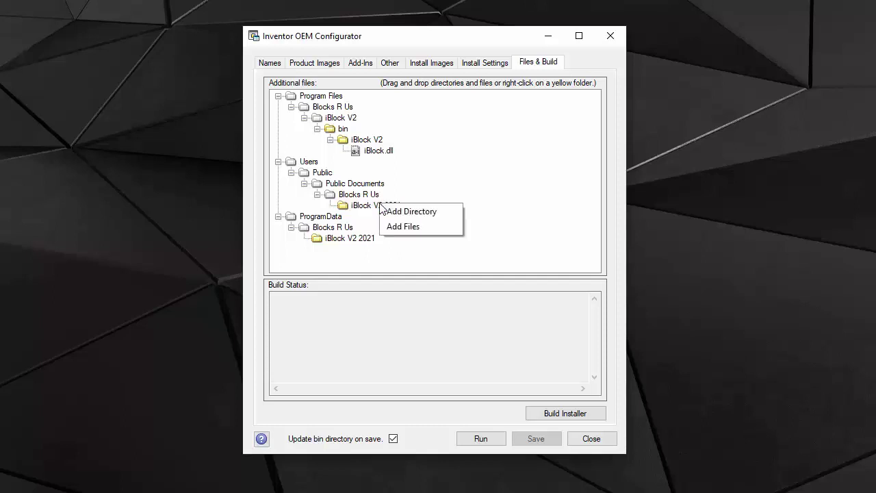
{"action": "left_click", "coordinate": [423, 211]}
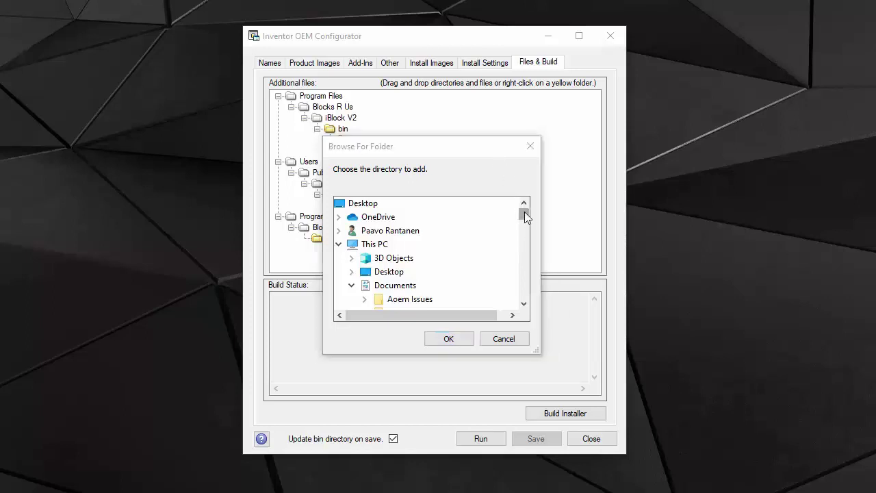
{"action": "left_click_drag", "start_coordinate": [525, 213], "coordinate": [524, 287]}
{"action": "left_click", "coordinate": [392, 230]}
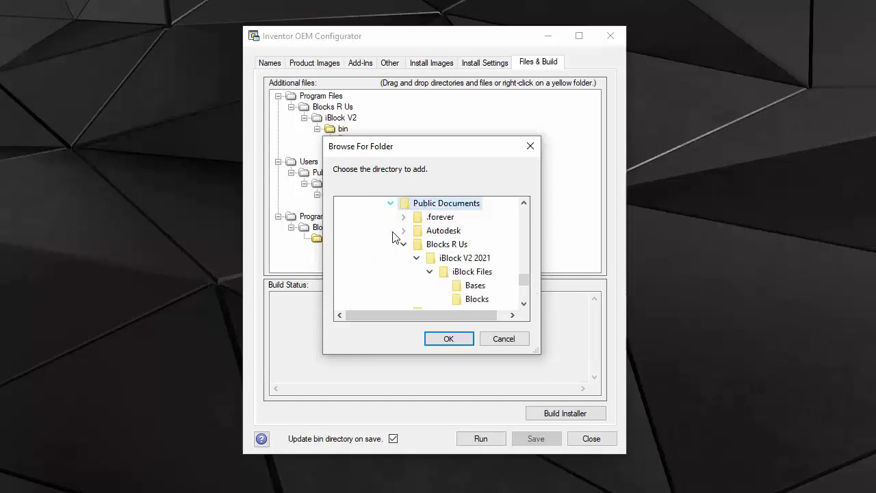
{"action": "left_click", "coordinate": [472, 272]}
{"action": "left_click", "coordinate": [468, 337]}
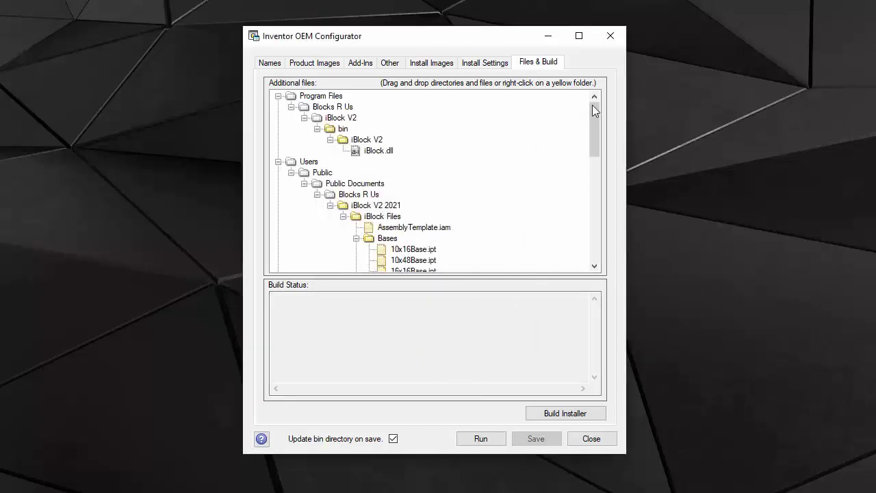
{"action": "left_click_drag", "start_coordinate": [596, 117], "coordinate": [606, 187]}
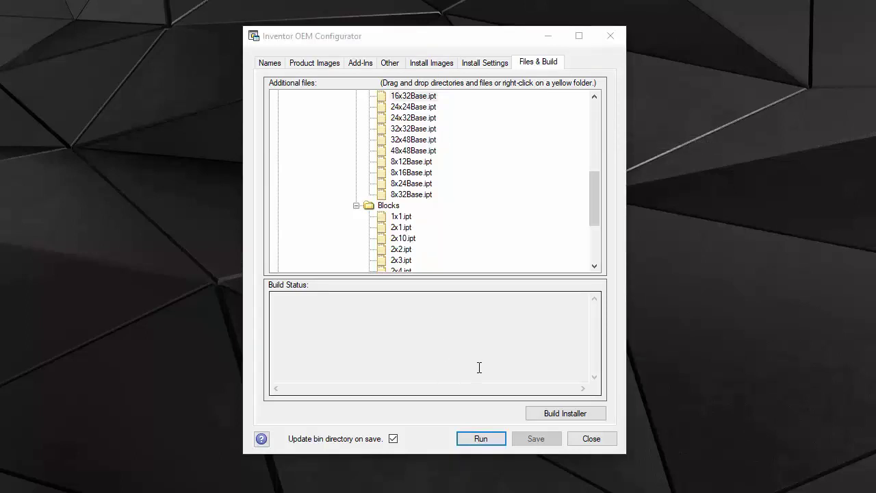
Run the configured iBlock V2 application and enter the license key to get past the prompt
{"action": "left_click", "coordinate": [488, 442]}
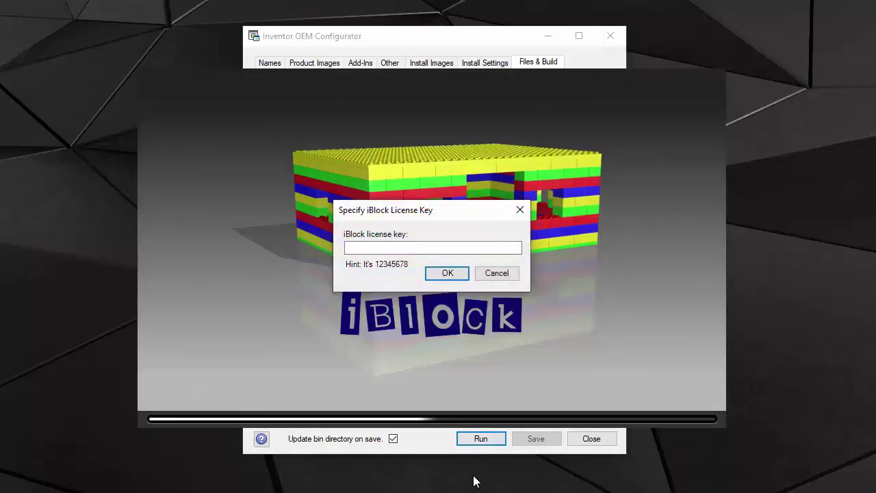
{"action": "left_click", "coordinate": [399, 247]}
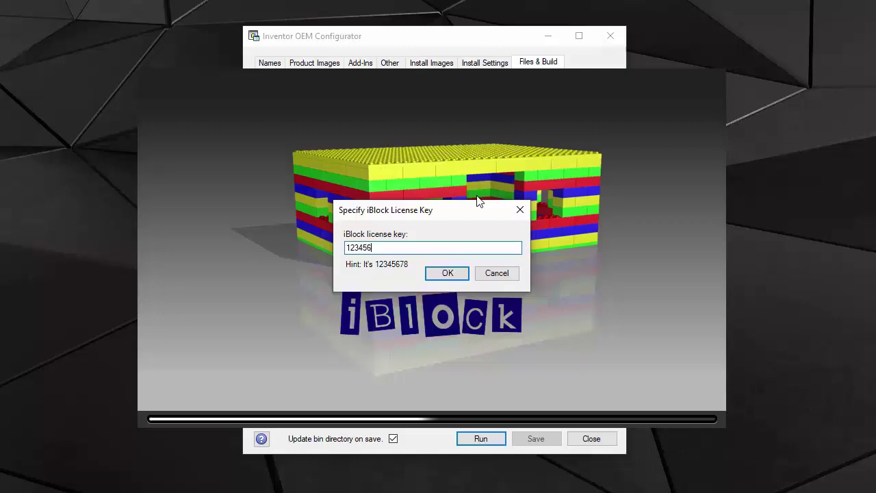
{"action": "left_click", "coordinate": [459, 273]}
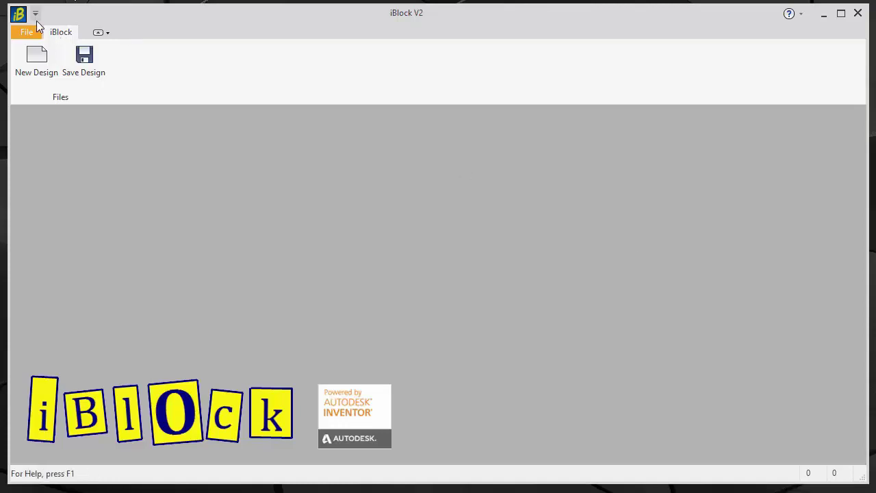
In a new design, place two yellow and one red 2x4 block on the baseplate, then close it
{"action": "left_click", "coordinate": [32, 63]}
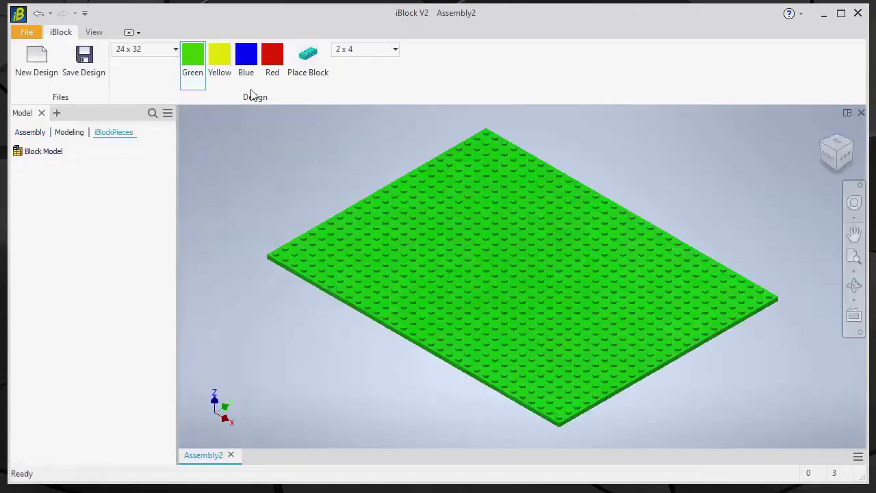
{"action": "left_click", "coordinate": [227, 55]}
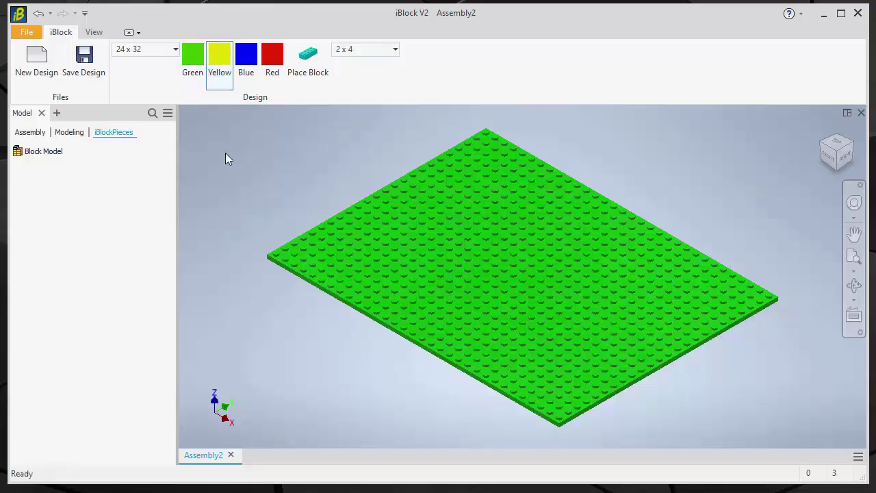
{"action": "left_click", "coordinate": [309, 58]}
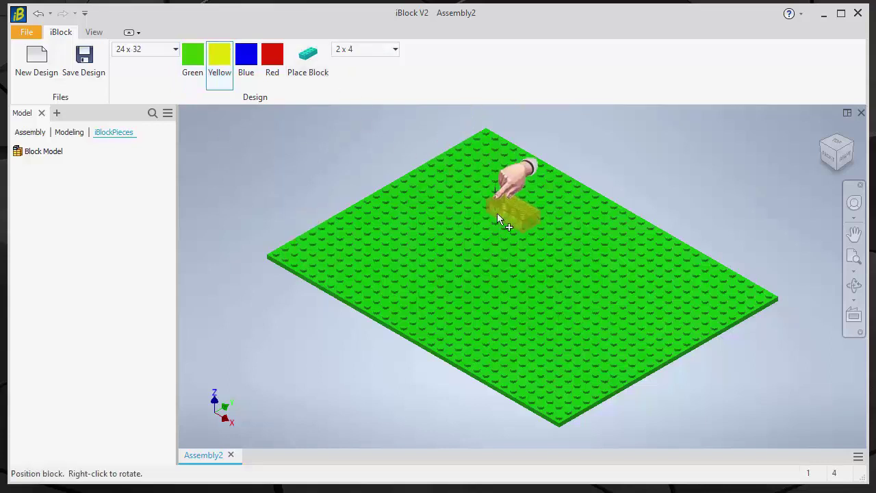
{"action": "left_click", "coordinate": [482, 245]}
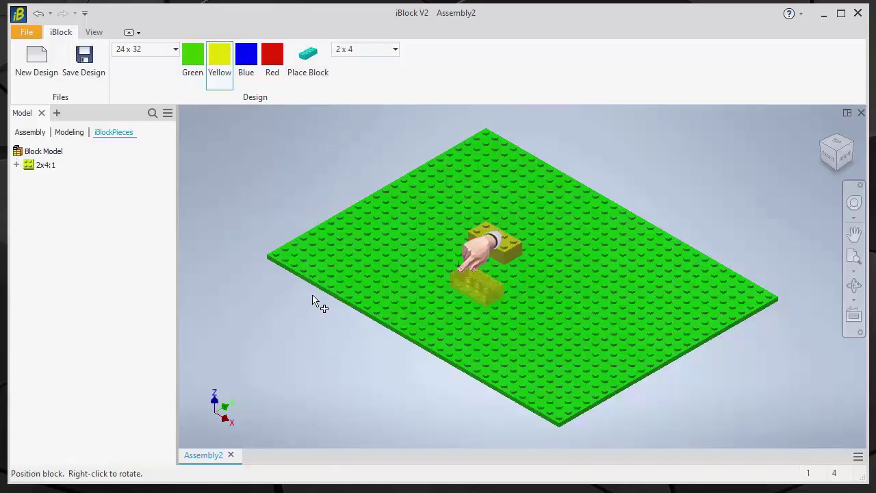
{"action": "left_click", "coordinate": [360, 257]}
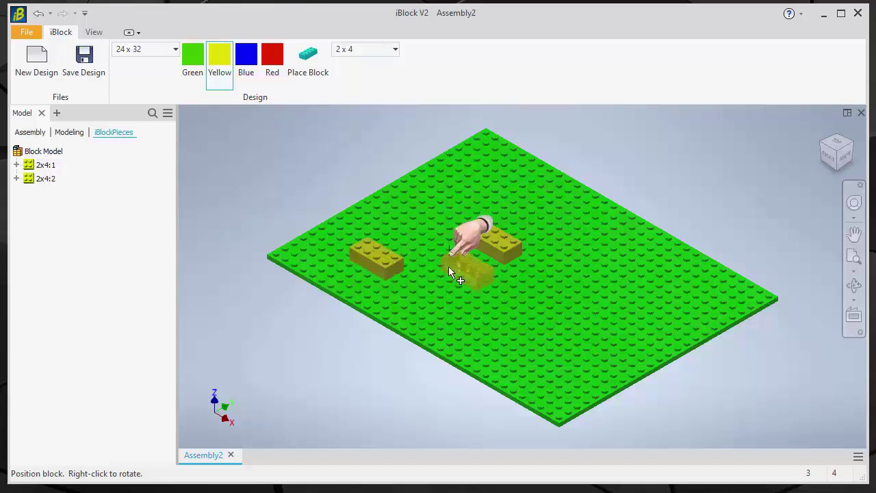
{"action": "left_click", "coordinate": [269, 53]}
{"action": "left_click", "coordinate": [568, 318]}
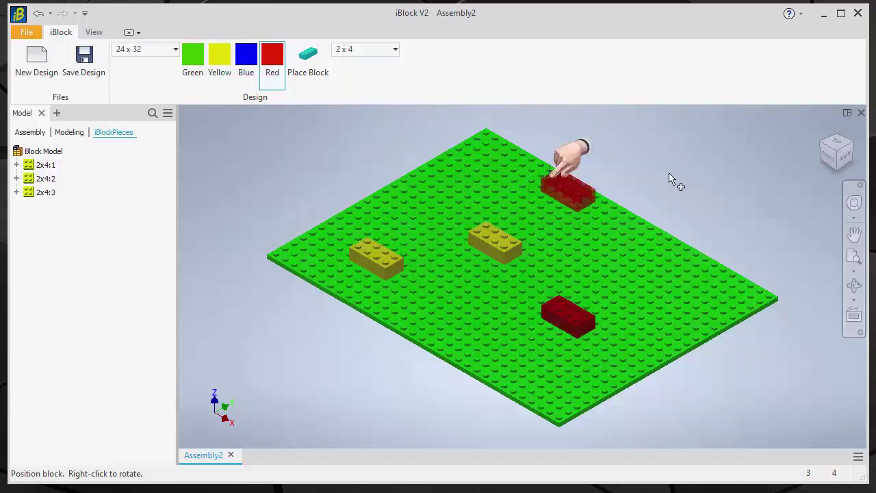
{"action": "key", "text": "Escape"}
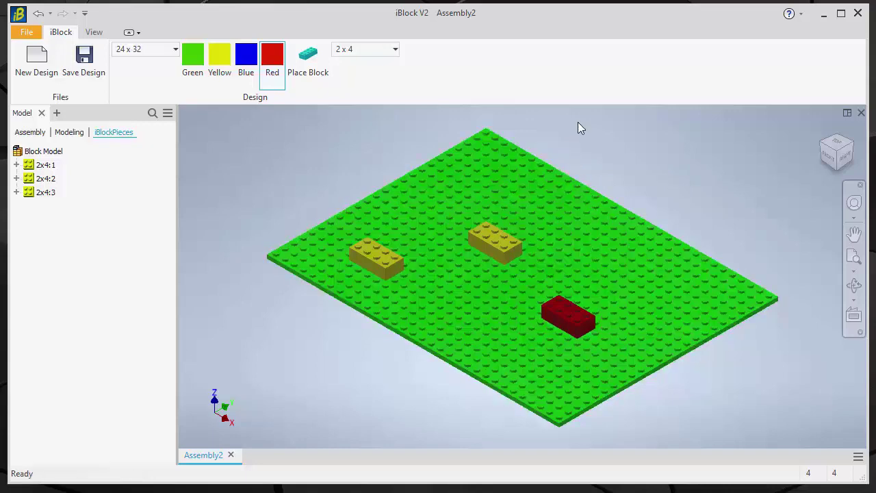
{"action": "left_click", "coordinate": [858, 15]}
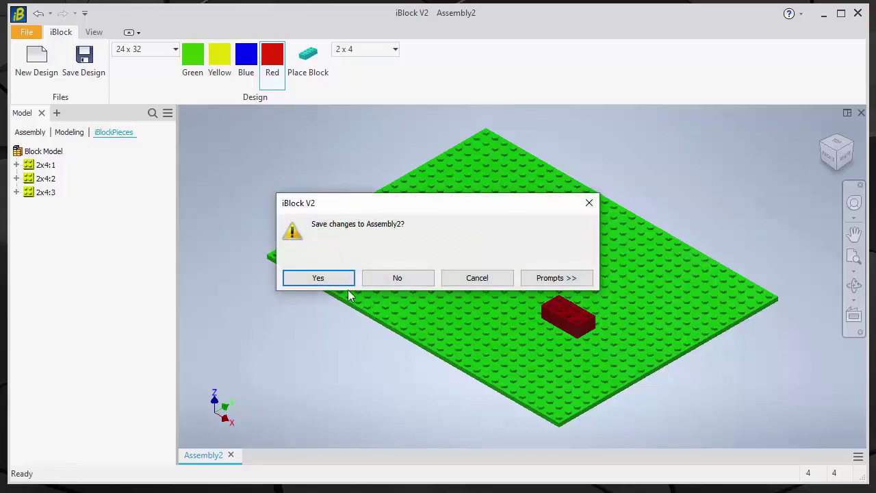
Discard the unsaved test design and build the branded iBlock V2 installer until it succeeds
{"action": "left_click", "coordinate": [396, 279]}
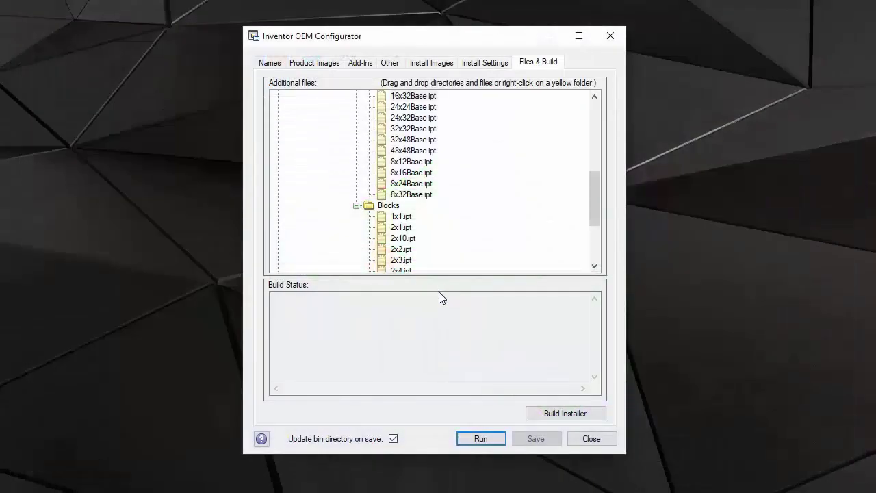
{"action": "left_click", "coordinate": [574, 414]}
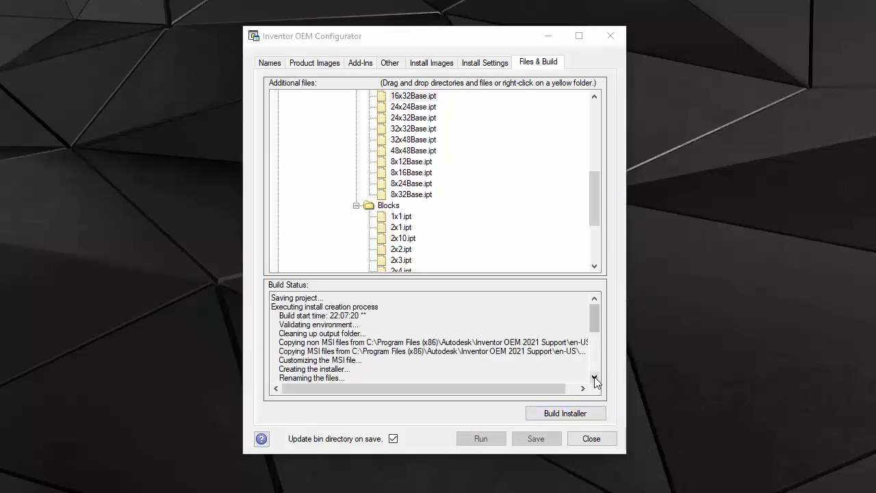
{"action": "left_click_drag", "start_coordinate": [595, 322], "coordinate": [605, 377]}
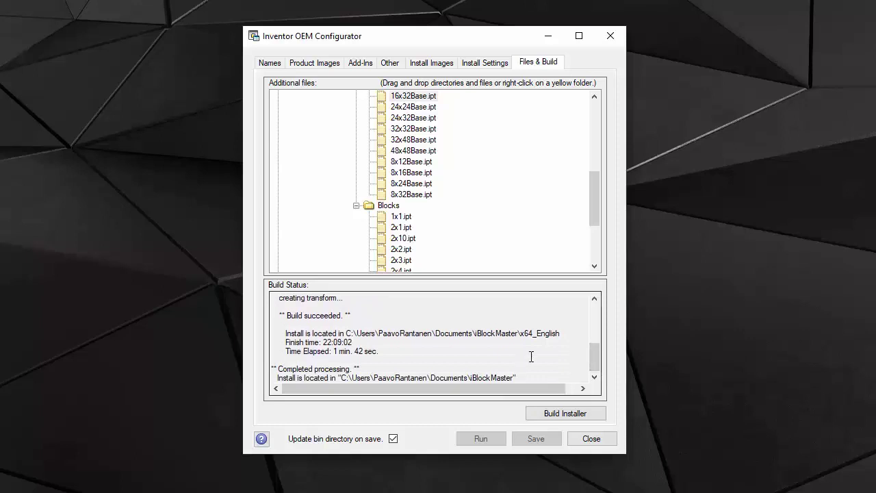
Copy the installer's Result Path from the Install Settings
{"action": "left_click", "coordinate": [485, 63]}
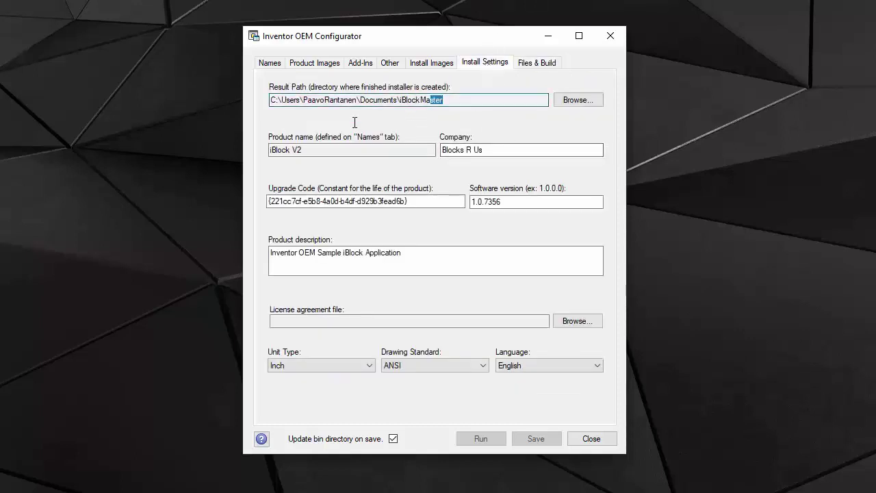
{"action": "right_click", "coordinate": [426, 100]}
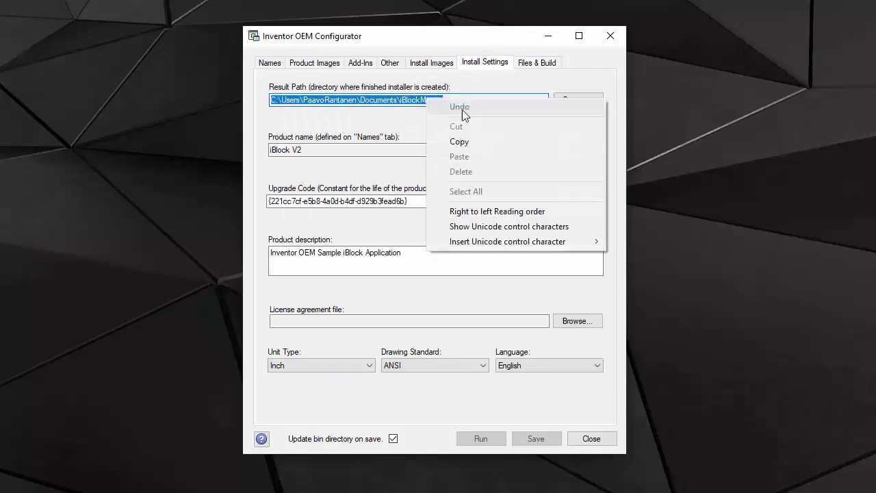
{"action": "left_click", "coordinate": [478, 143]}
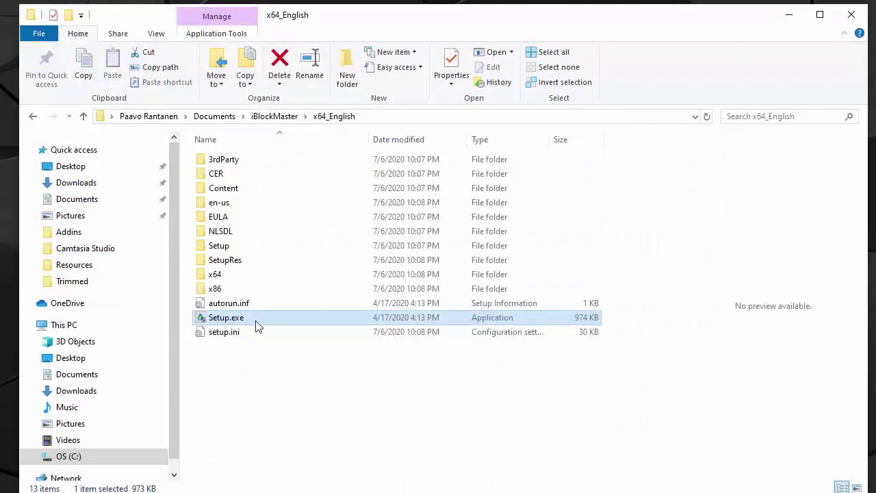
Launch Setup.exe from x64_English and minimize File Explorer, leaving the Blocks R Us installer showing
{"action": "double_click", "coordinate": [225, 317]}
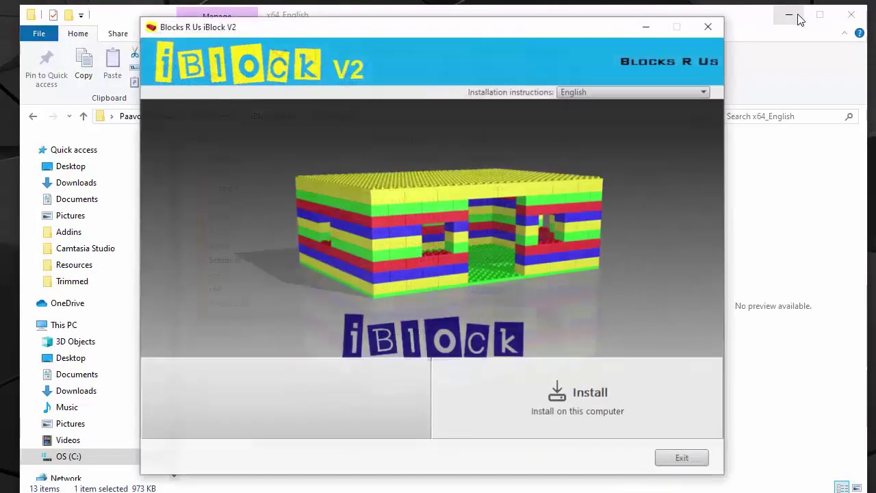
{"action": "left_click", "coordinate": [794, 16]}
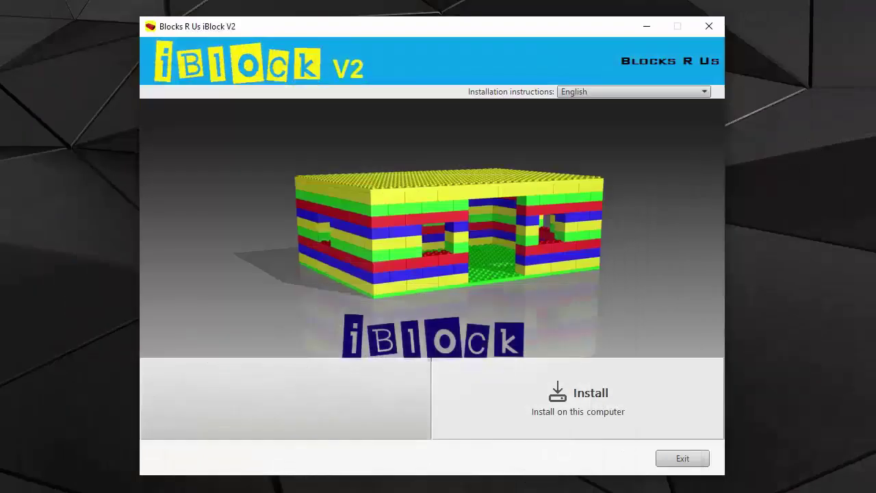